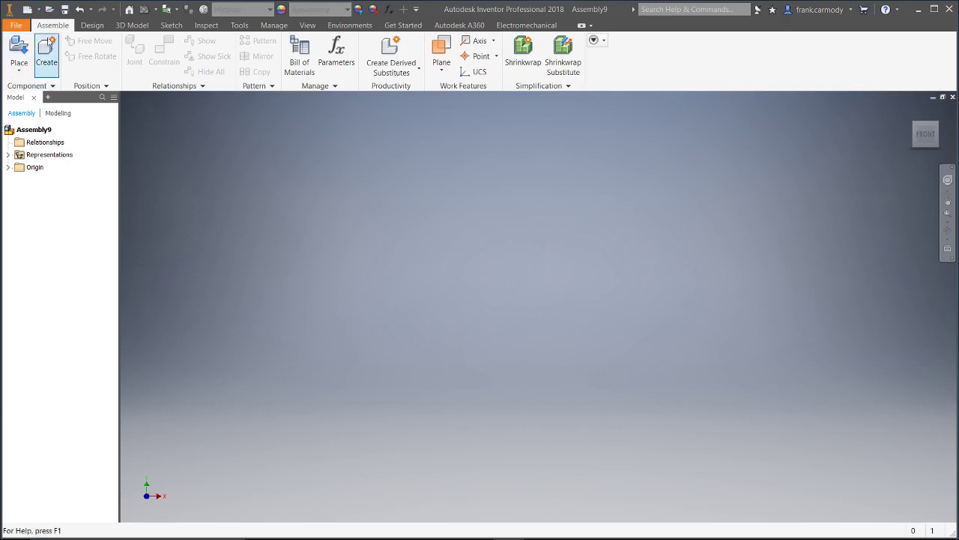
Step: Create an in-place part from the Standard.ipt template and start a 2D sketch on its front (XY) origin plane
{"action": "left_click", "coordinate": [50, 48]}
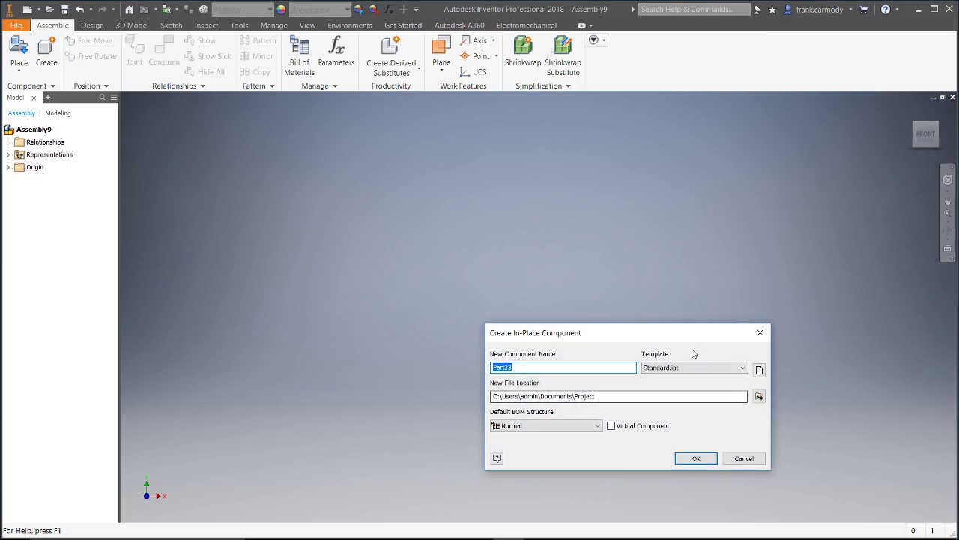
{"action": "left_click_drag", "start_coordinate": [695, 335], "coordinate": [527, 240]}
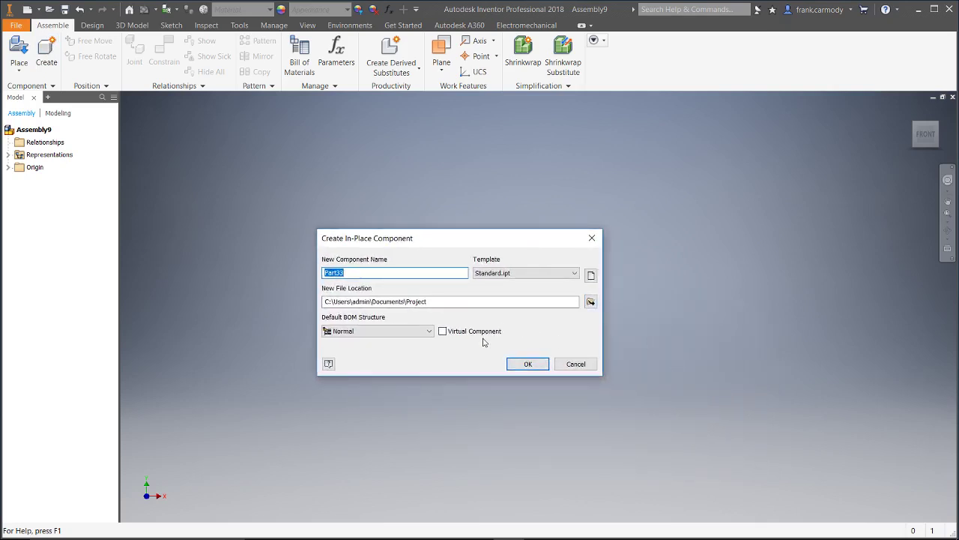
{"action": "left_click", "coordinate": [538, 365]}
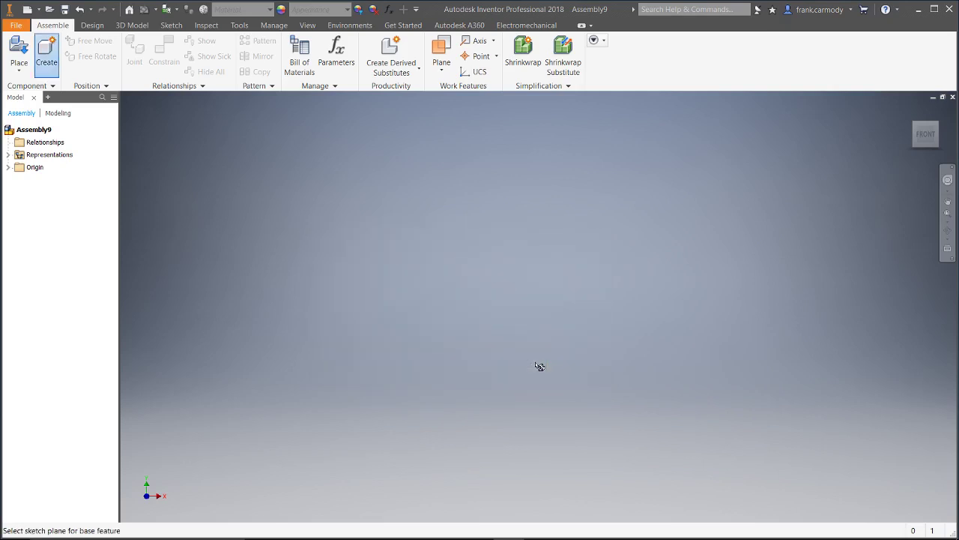
{"action": "left_click", "coordinate": [472, 277]}
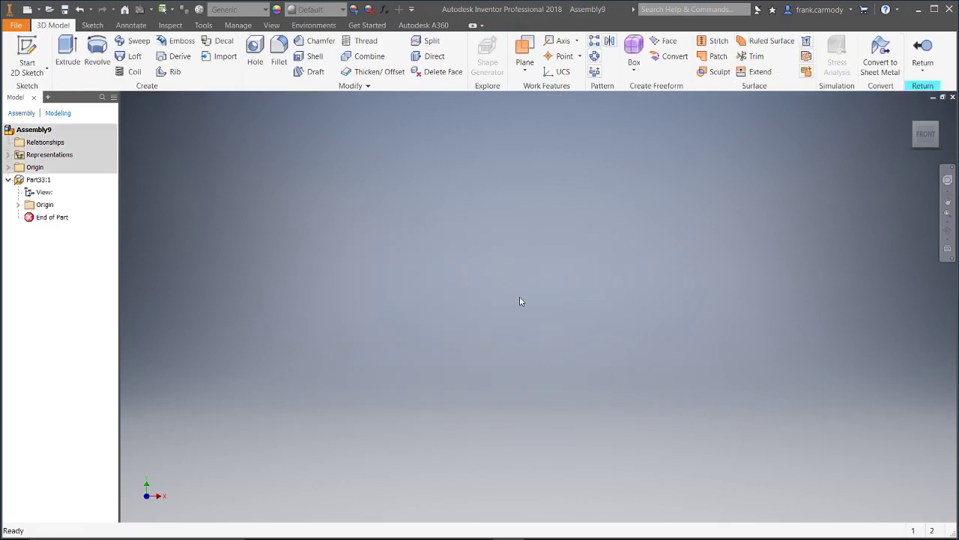
{"action": "left_click", "coordinate": [27, 46]}
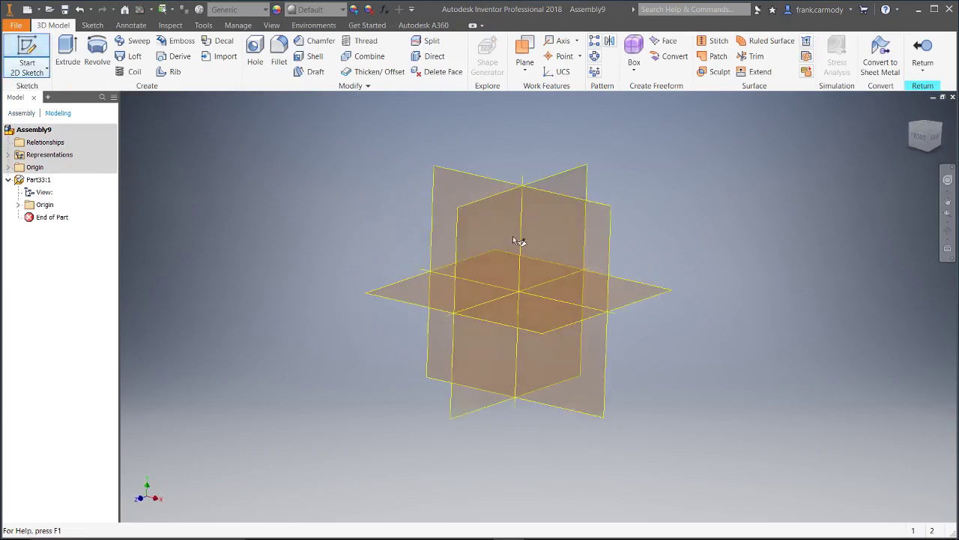
{"action": "left_click", "coordinate": [599, 302]}
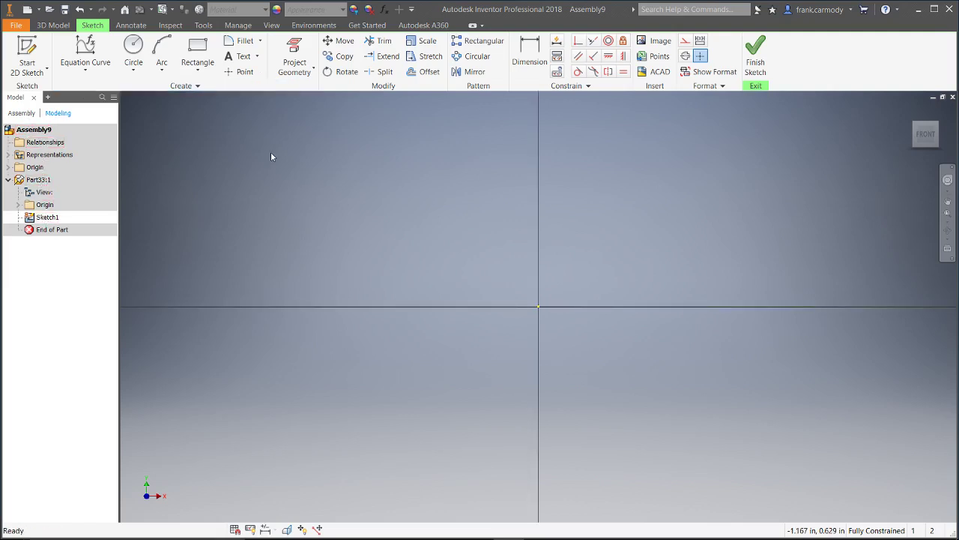
Step: Sketch a circle about 0.7 in in diameter, centred on the sketch origin
{"action": "left_click", "coordinate": [135, 53]}
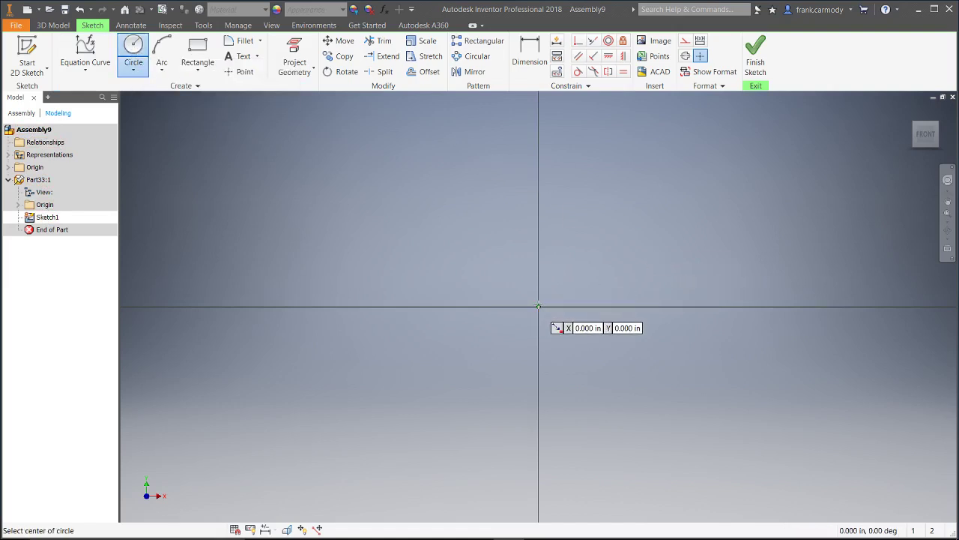
{"action": "left_click", "coordinate": [537, 306]}
{"action": "left_click", "coordinate": [628, 243]}
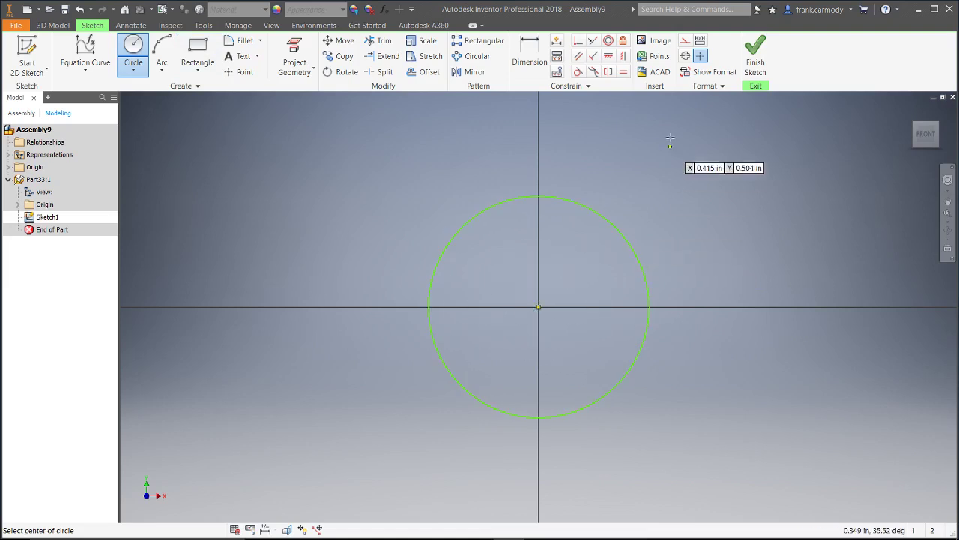
Step: Dimension the circle's diameter at 36 mm and finish the sketch
{"action": "left_click", "coordinate": [530, 51]}
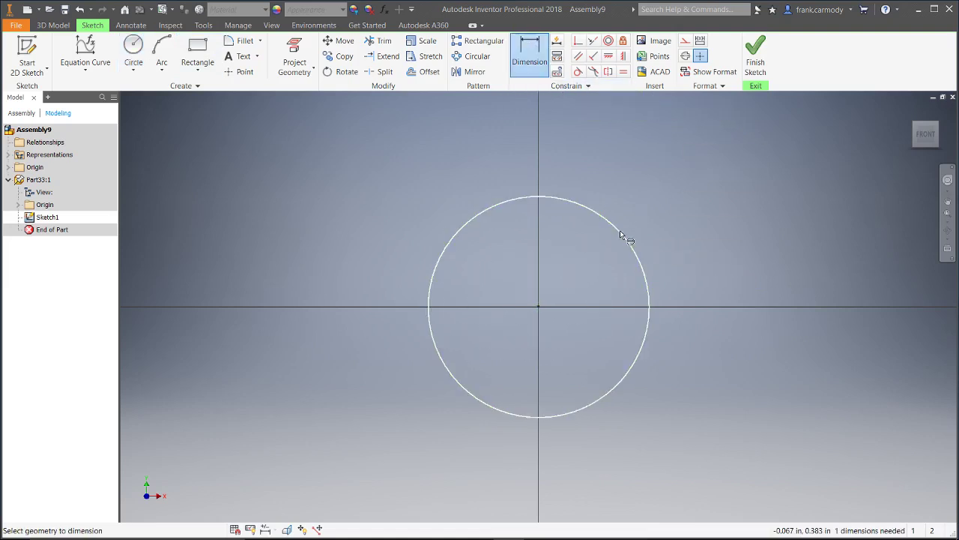
{"action": "left_click", "coordinate": [620, 230]}
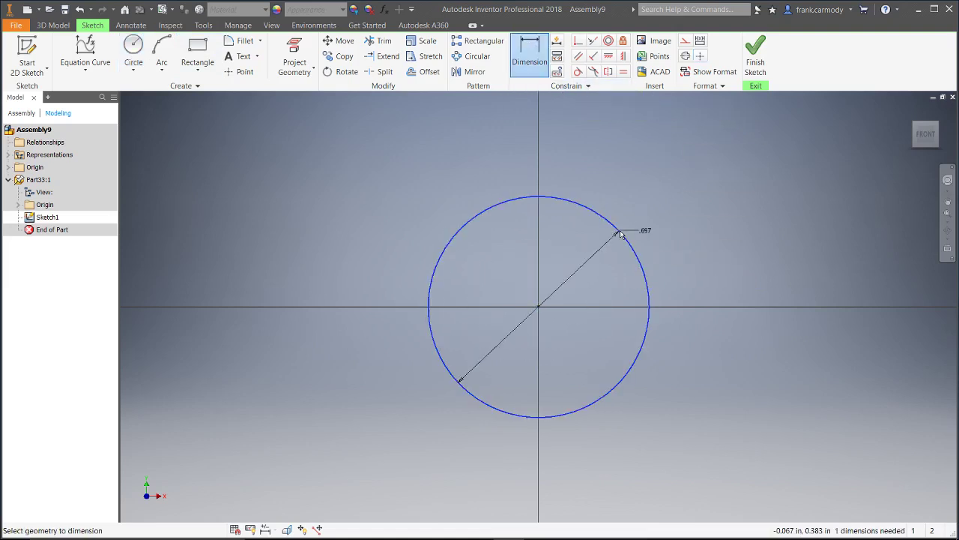
{"action": "left_click", "coordinate": [673, 198]}
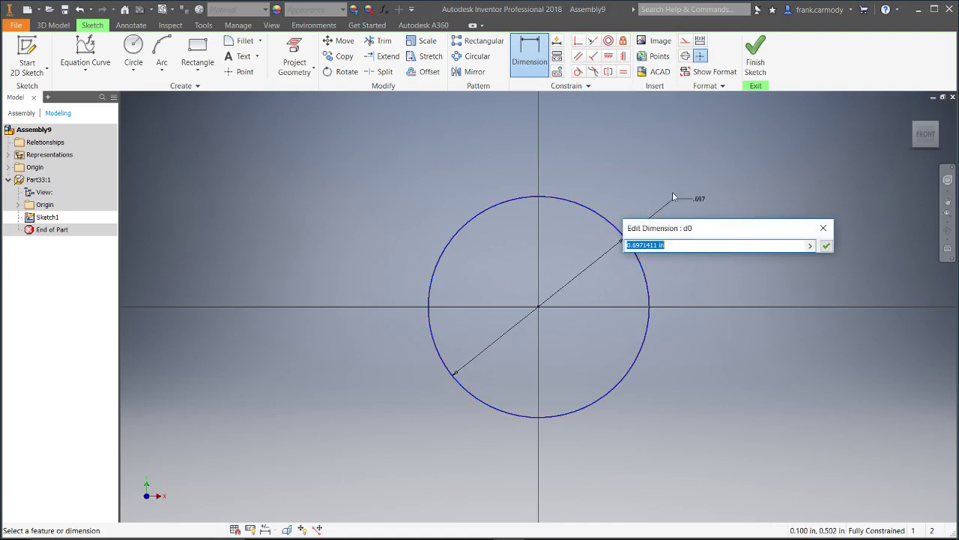
{"action": "type", "text": "36mm"}
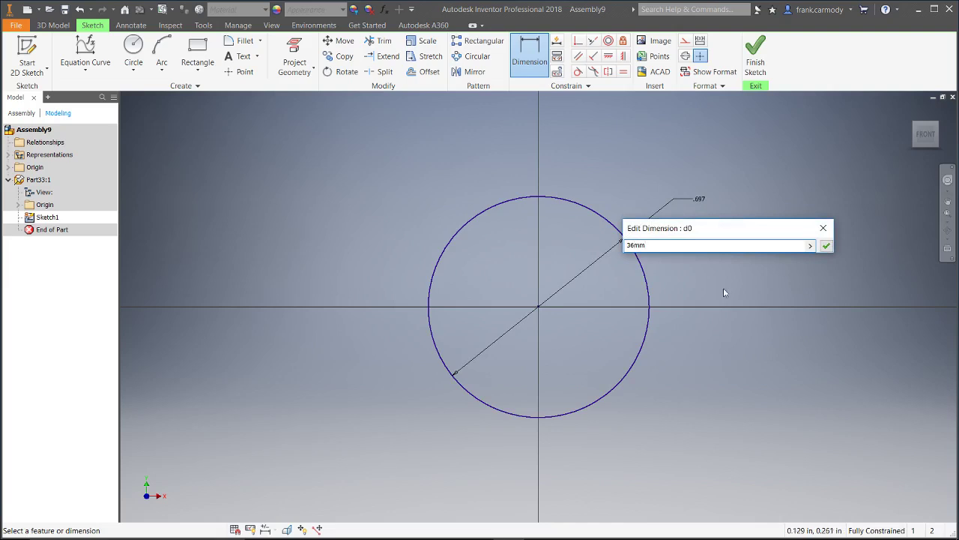
{"action": "left_click", "coordinate": [826, 245]}
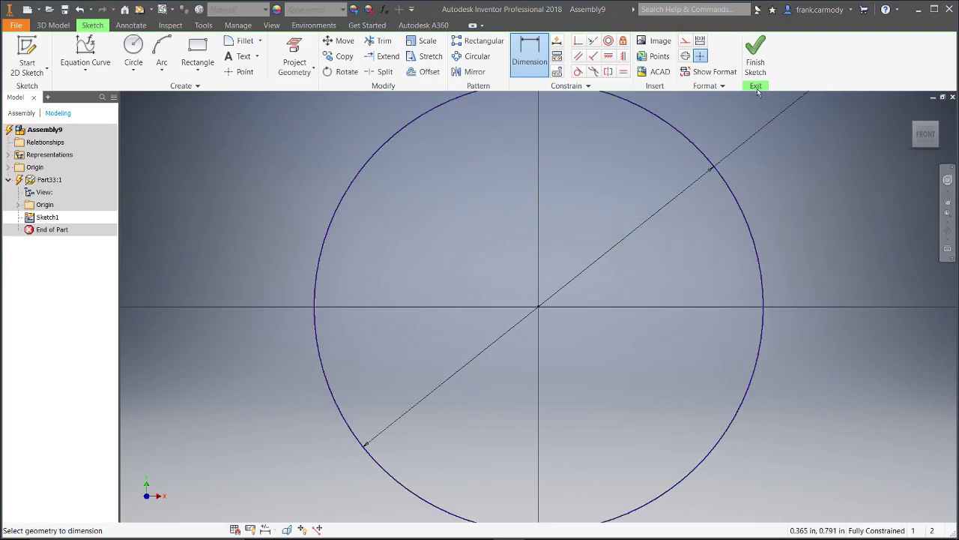
{"action": "left_click", "coordinate": [756, 62]}
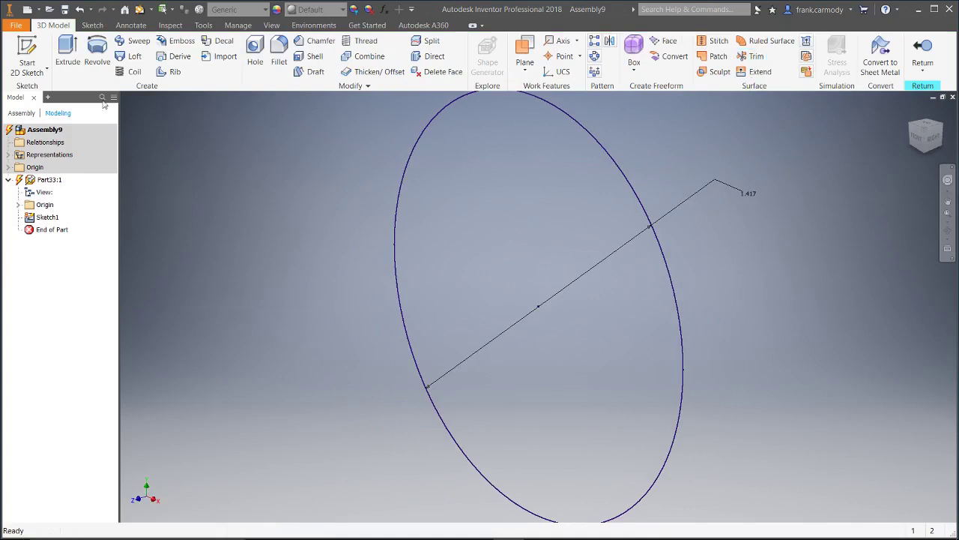
Step: Extrude the 36 mm circle 0.25 in into a solid disc
{"action": "left_click", "coordinate": [68, 53]}
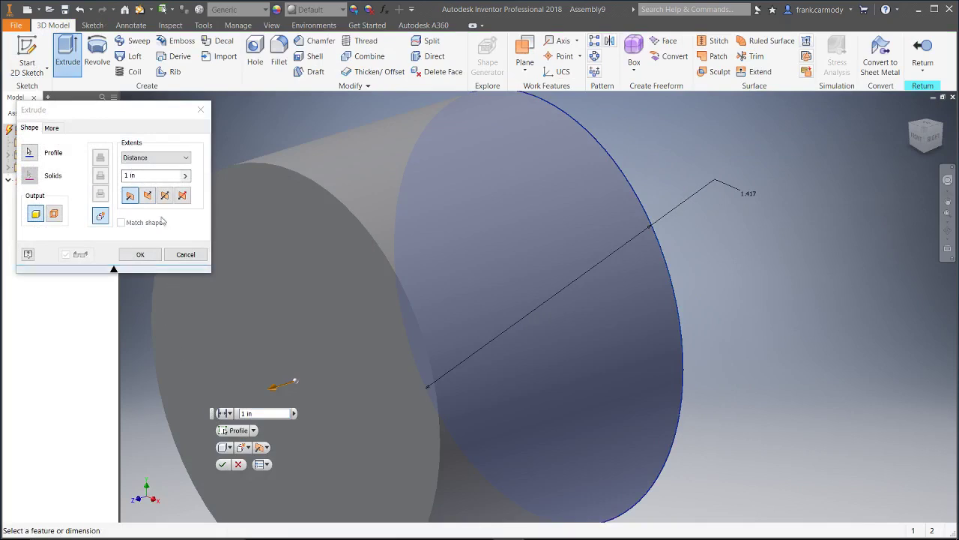
{"action": "left_click", "coordinate": [124, 175]}
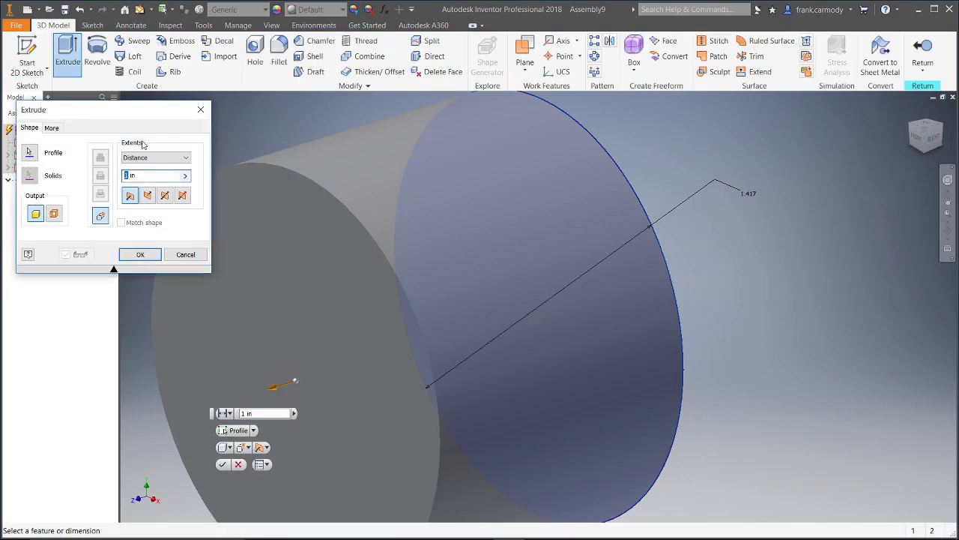
{"action": "type", "text": ".25"}
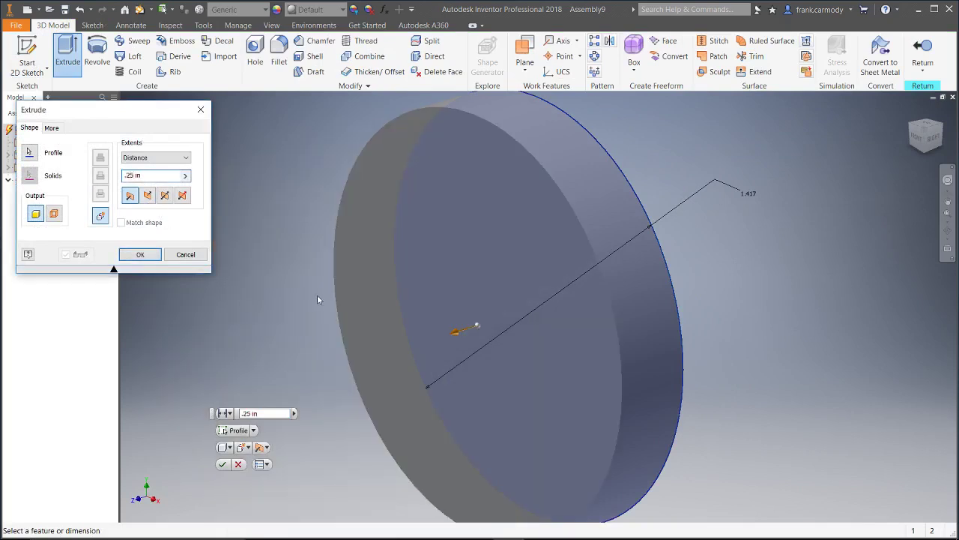
{"action": "left_click", "coordinate": [137, 254]}
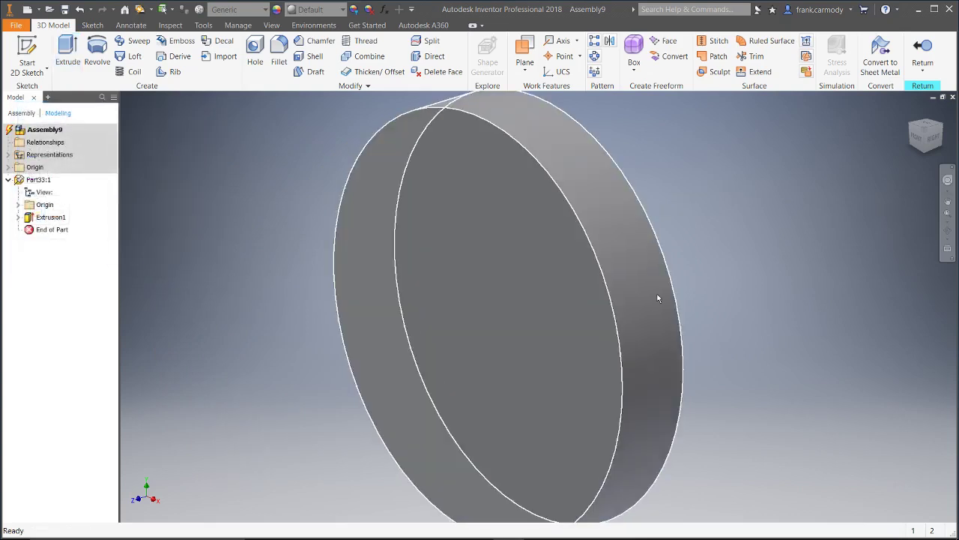
Step: Return to the assembly and create a second in-place part from the Standard.ipt template without picking a face for its sketch plane
{"action": "scroll", "coordinate": [775, 248], "scroll_direction": "down", "scroll_amount": 3}
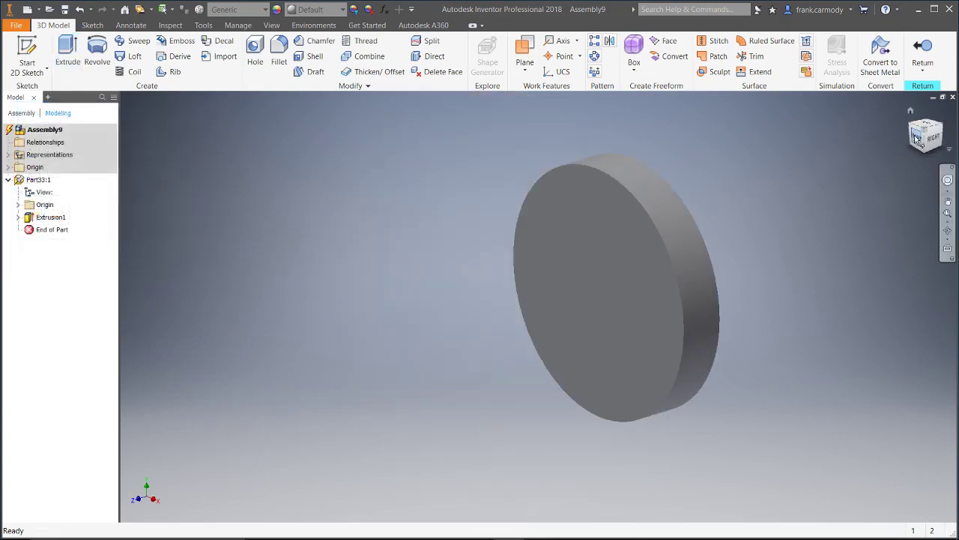
{"action": "left_click_drag", "start_coordinate": [925, 136], "coordinate": [916, 140]}
{"action": "mouse_move", "coordinate": [616, 287]}
{"action": "middle_mouse_down", "text": "shift"}
{"action": "mouse_move", "coordinate": [525, 284]}
{"action": "mouse_move", "coordinate": [450, 248]}
{"action": "mouse_move", "coordinate": [337, 285]}
{"action": "mouse_move", "coordinate": [286, 285]}
{"action": "middle_mouse_up", "text": "shift"}
{"action": "key", "text": "F5"}
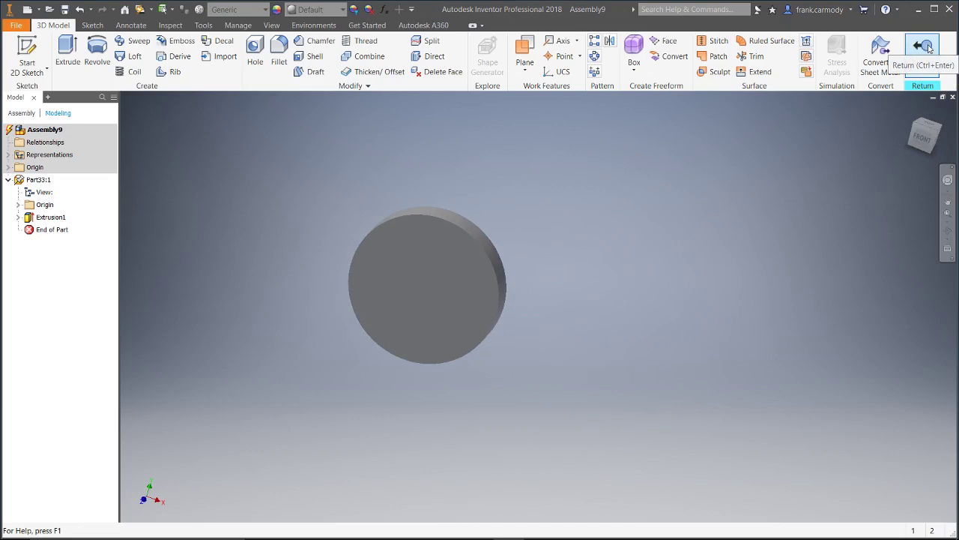
{"action": "left_click", "coordinate": [923, 48]}
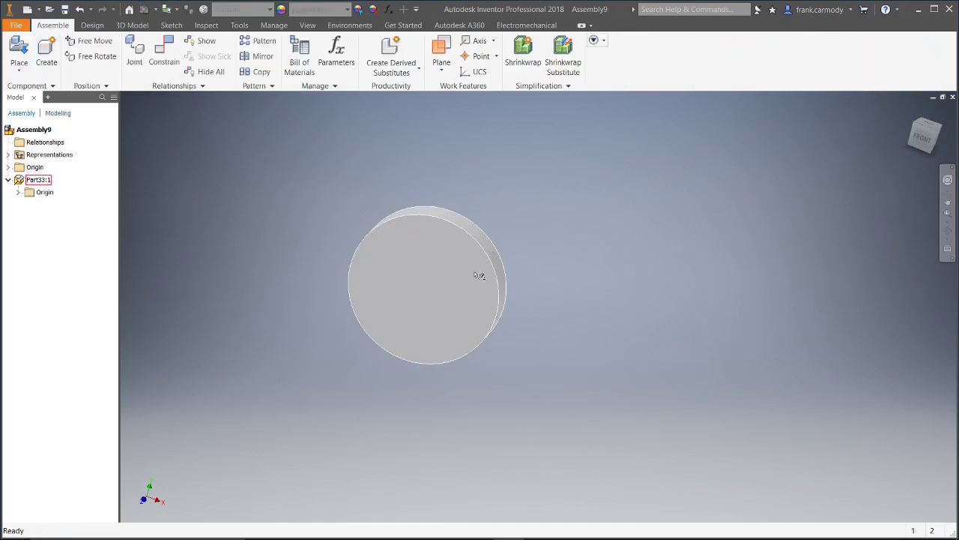
{"action": "left_click", "coordinate": [47, 54]}
{"action": "left_click_drag", "start_coordinate": [429, 248], "coordinate": [364, 357]}
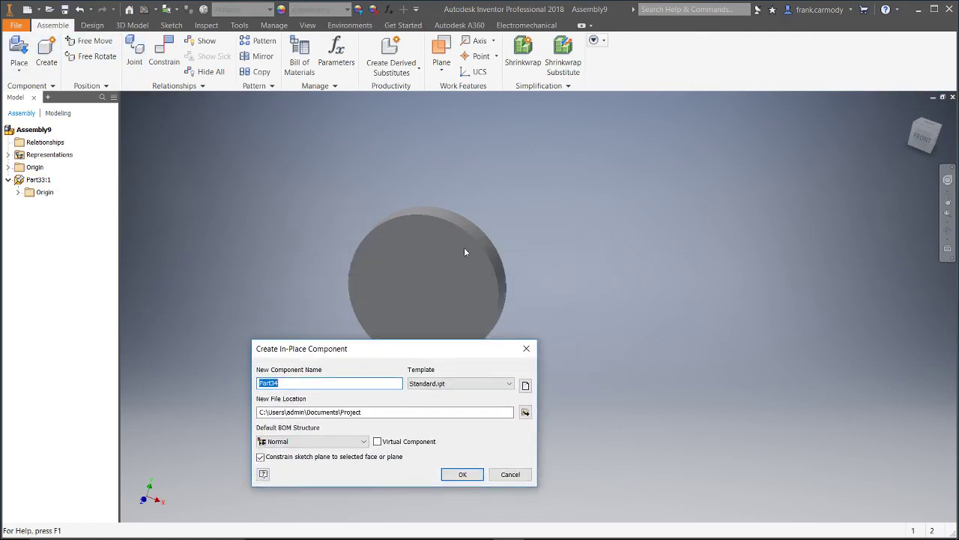
{"action": "left_click", "coordinate": [477, 480]}
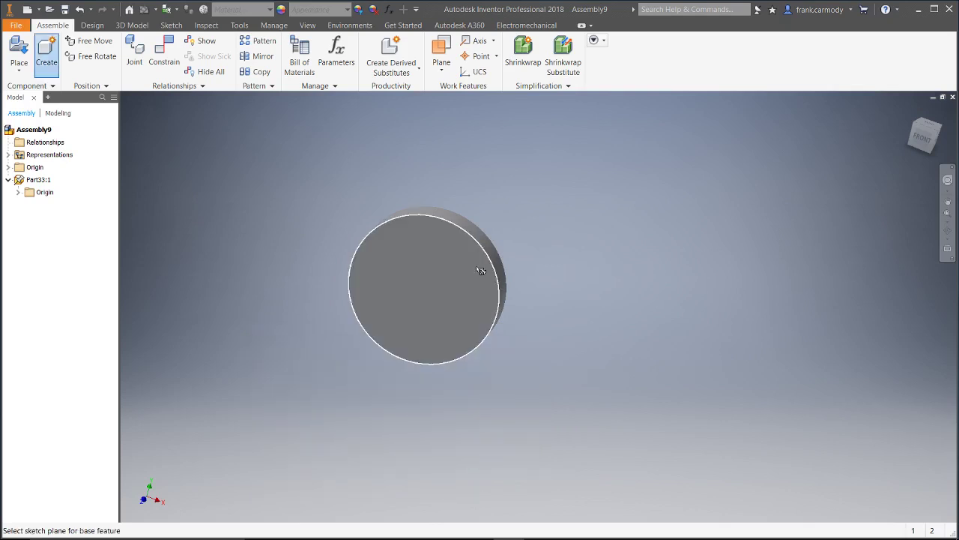
{"action": "key", "text": "Escape"}
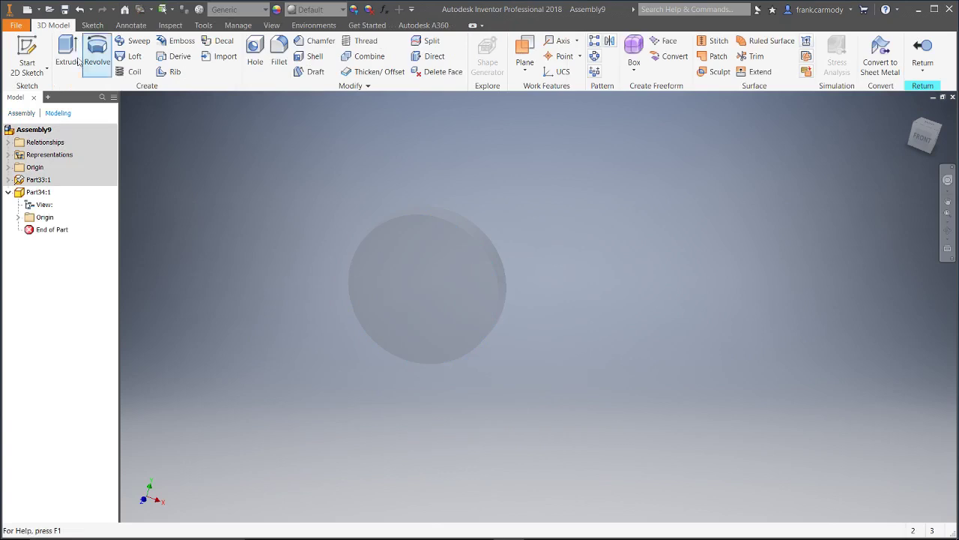
Step: On the second part's XY plane, sketch a circle about 3.88 in in diameter beside the first disc, centred on the horizontal axis
{"action": "left_click", "coordinate": [27, 54]}
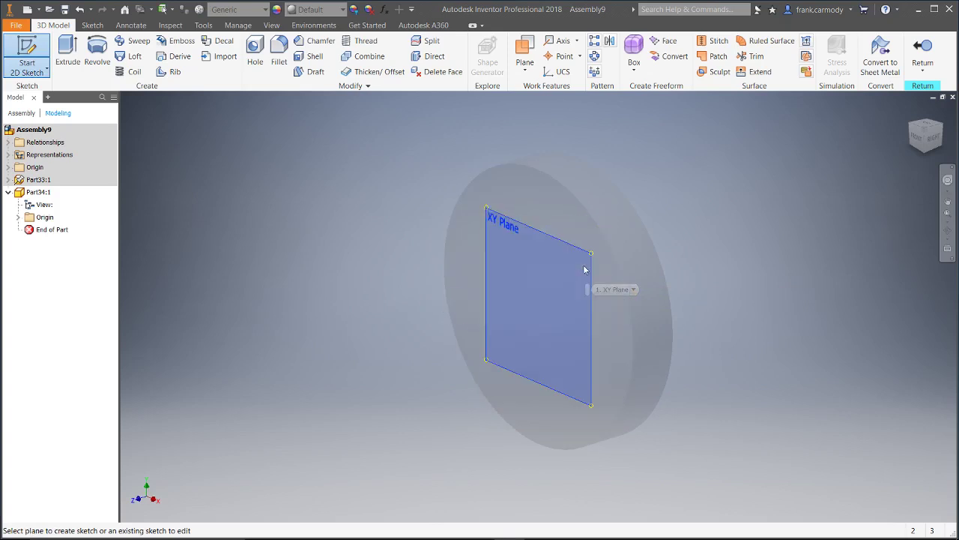
{"action": "left_click", "coordinate": [585, 270]}
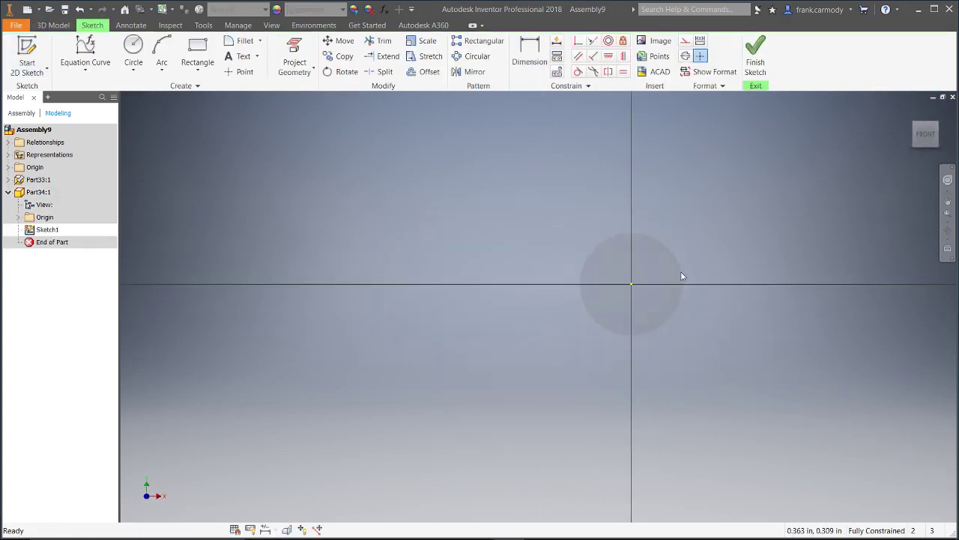
{"action": "left_click", "coordinate": [135, 49]}
{"action": "left_click", "coordinate": [544, 279]}
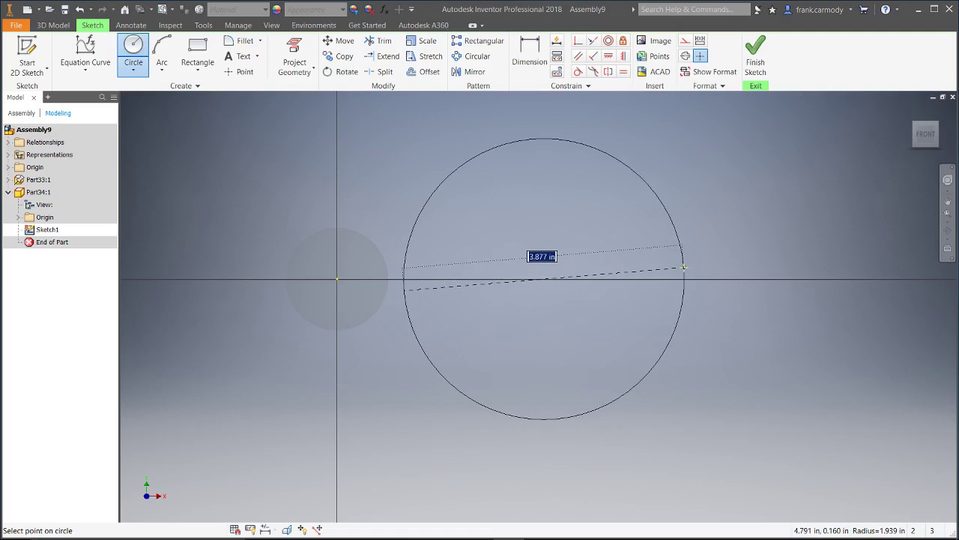
{"action": "left_click", "coordinate": [685, 267]}
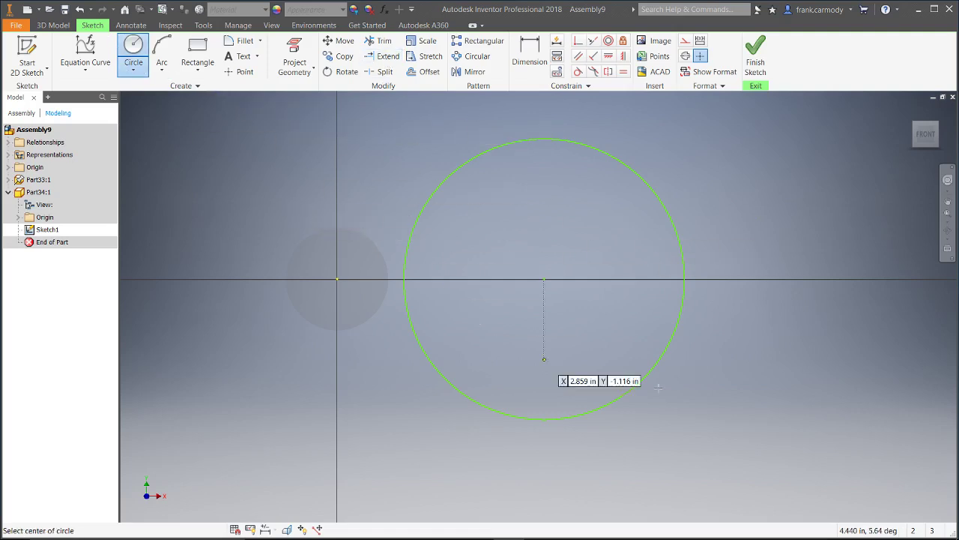
Step: Dimension the second part's circle at 72 mm diameter and finish the sketch
{"action": "left_click", "coordinate": [530, 54]}
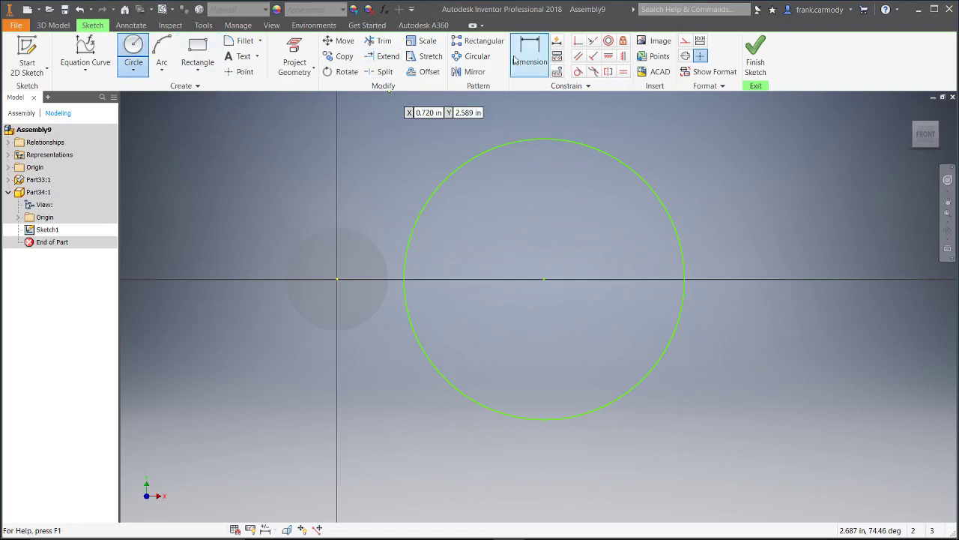
{"action": "left_click", "coordinate": [649, 184]}
{"action": "left_click", "coordinate": [814, 175]}
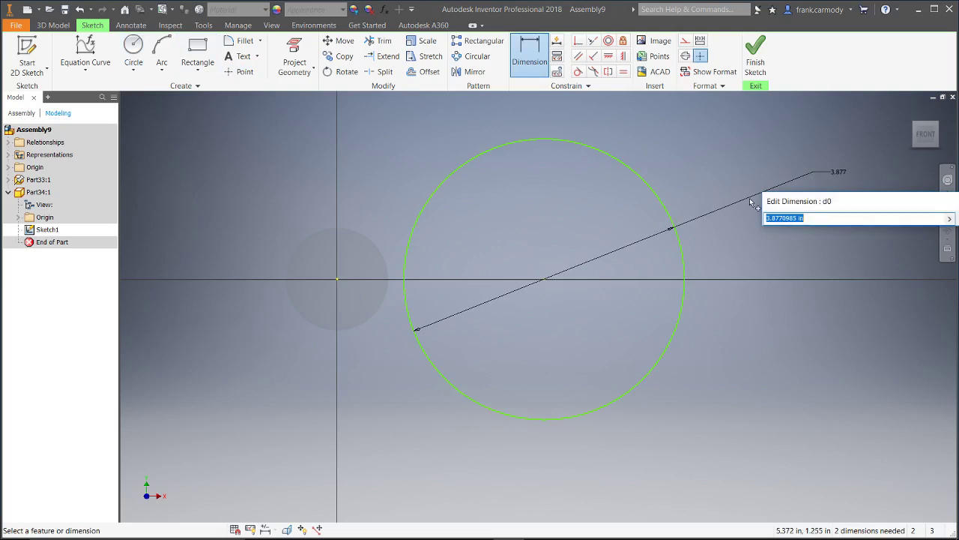
{"action": "type", "text": "72mm"}
{"action": "key", "text": "Return"}
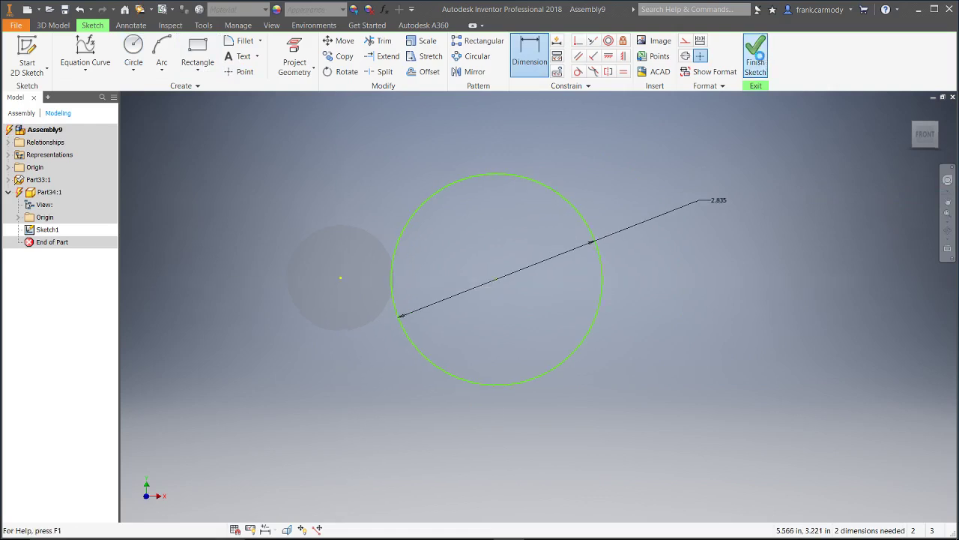
{"action": "left_click", "coordinate": [755, 52]}
Step: Extrude the 72 mm circle 0.25 in to form the second disc
{"action": "left_click", "coordinate": [66, 54]}
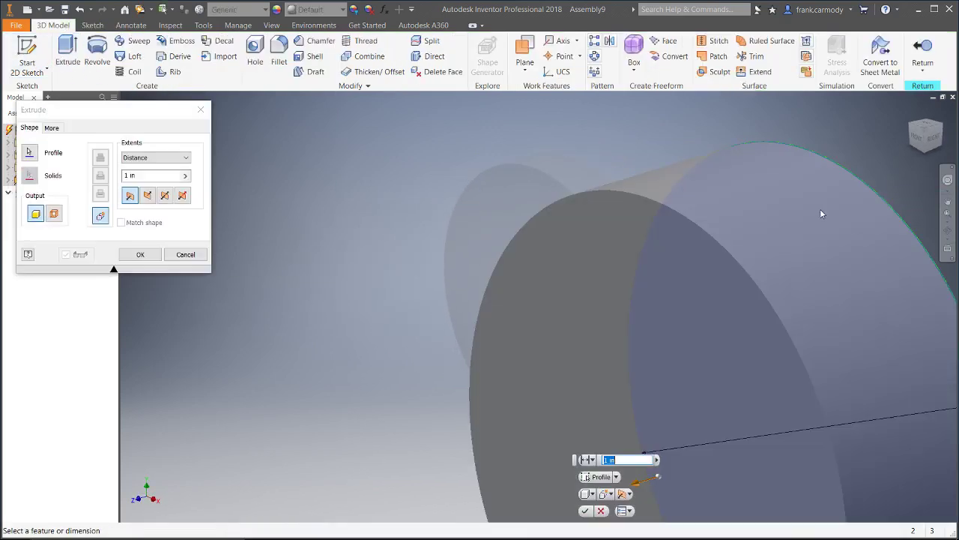
{"action": "left_click", "coordinate": [602, 460]}
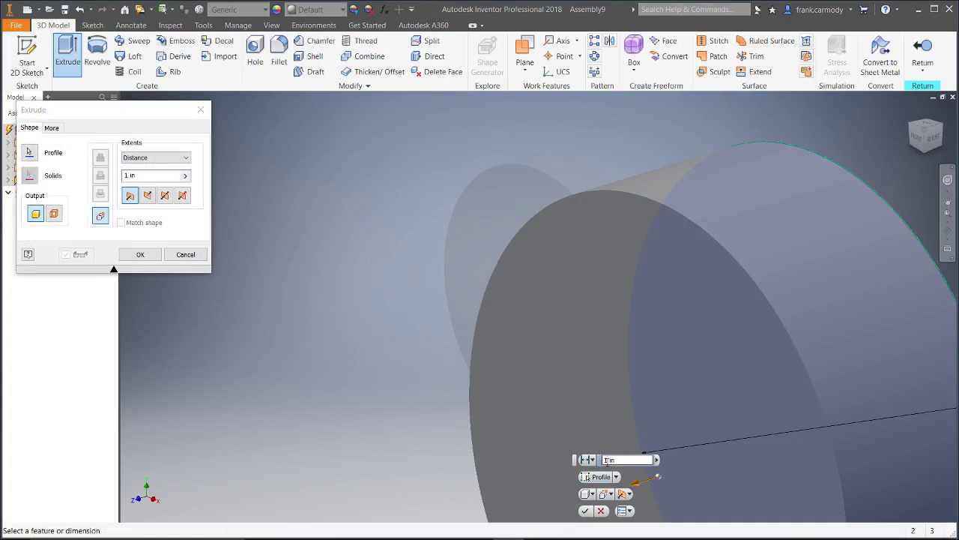
{"action": "type", "text": ".25"}
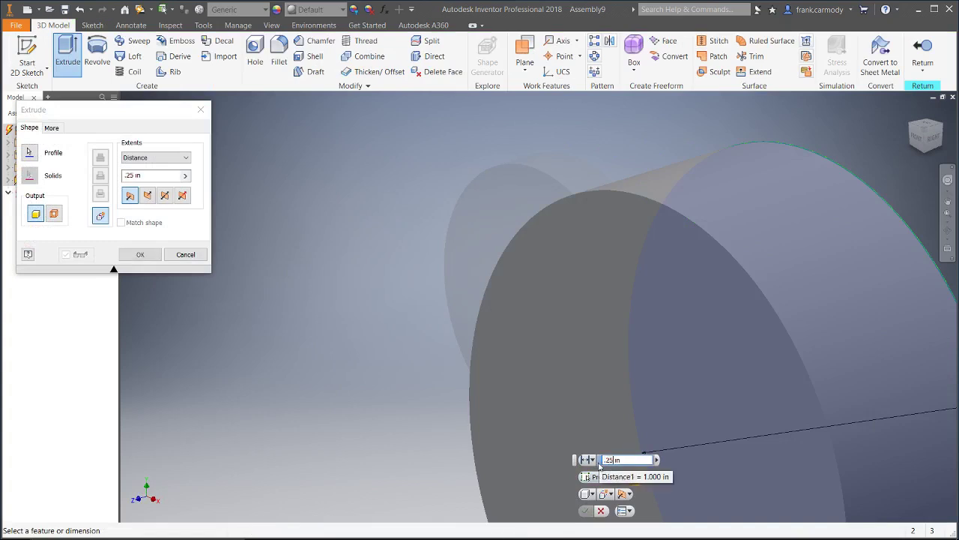
{"action": "left_click", "coordinate": [584, 512]}
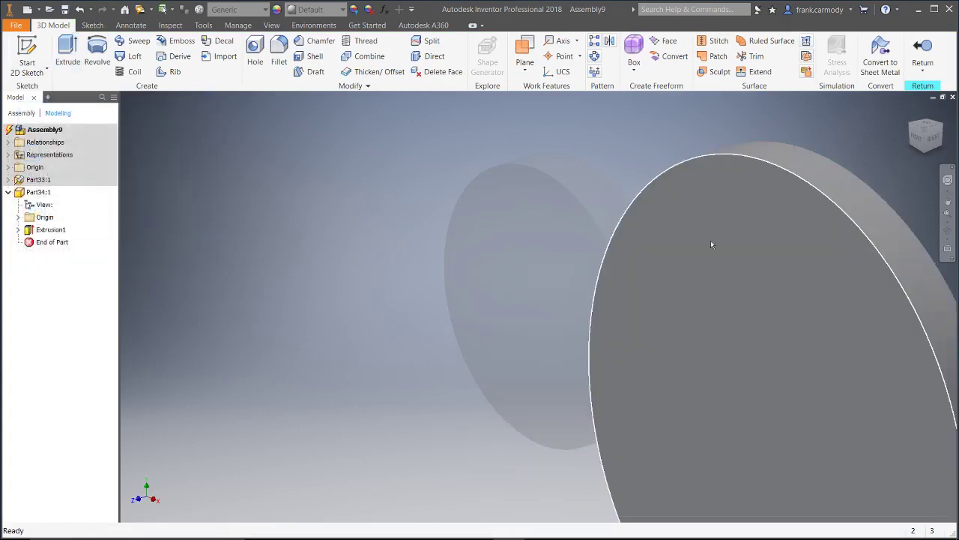
Step: Return to the assembly and move the larger disc so it sits just beside the smaller disc
{"action": "left_click", "coordinate": [922, 139]}
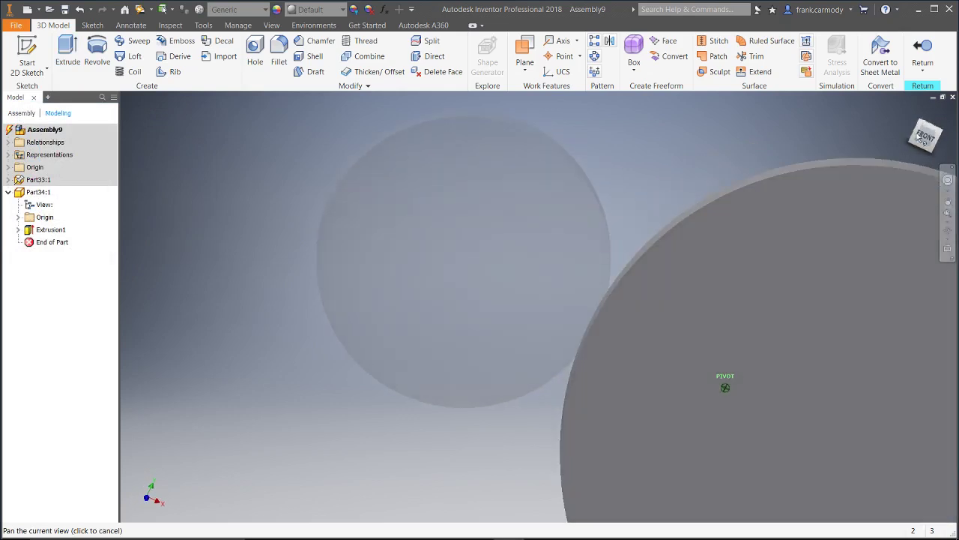
{"action": "scroll", "coordinate": [794, 407], "scroll_direction": "up", "scroll_amount": 3}
{"action": "scroll", "coordinate": [765, 357], "scroll_direction": "up", "scroll_amount": 3}
{"action": "scroll", "coordinate": [768, 352], "scroll_direction": "down", "scroll_amount": 2}
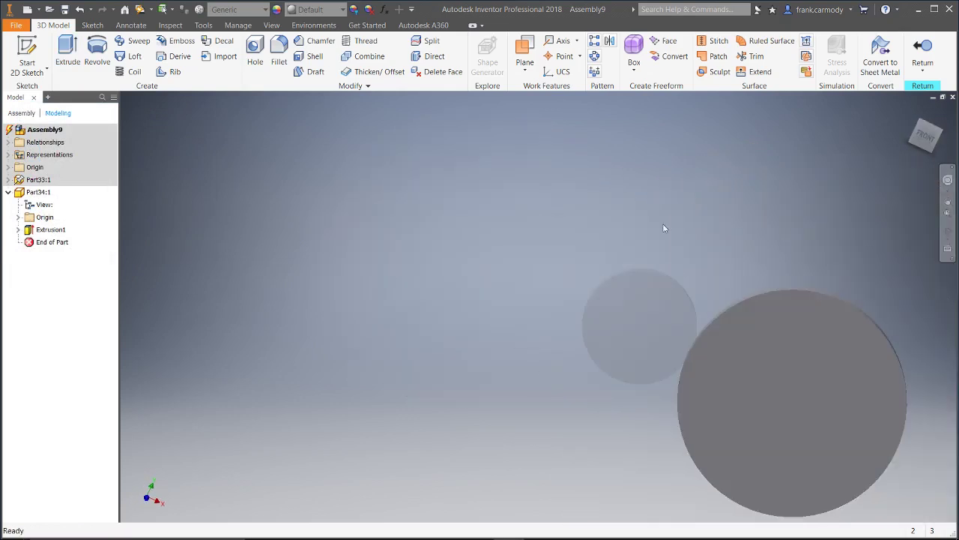
{"action": "left_click", "coordinate": [922, 49]}
{"action": "left_click_drag", "start_coordinate": [797, 400], "coordinate": [808, 379]}
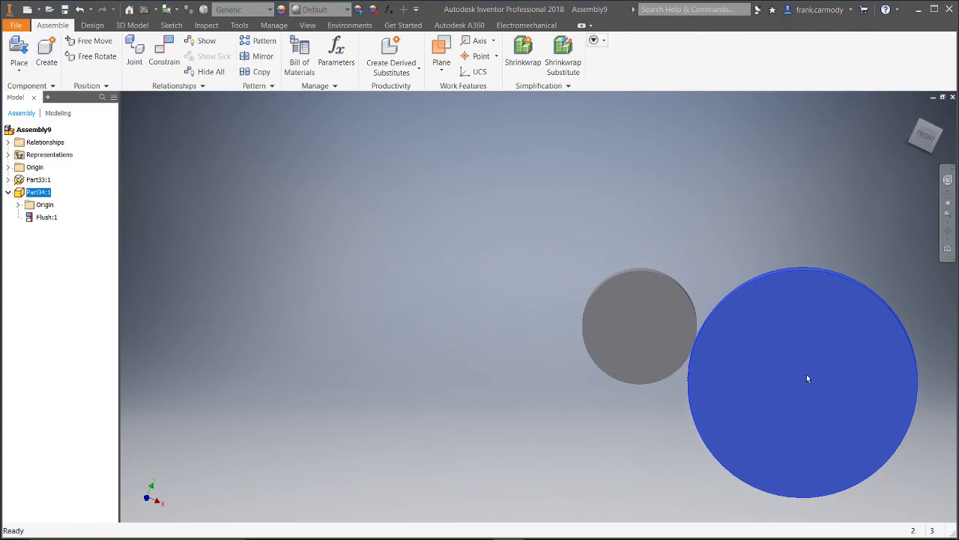
{"action": "middle_click_drag", "start_coordinate": [909, 228], "coordinate": [840, 165]}
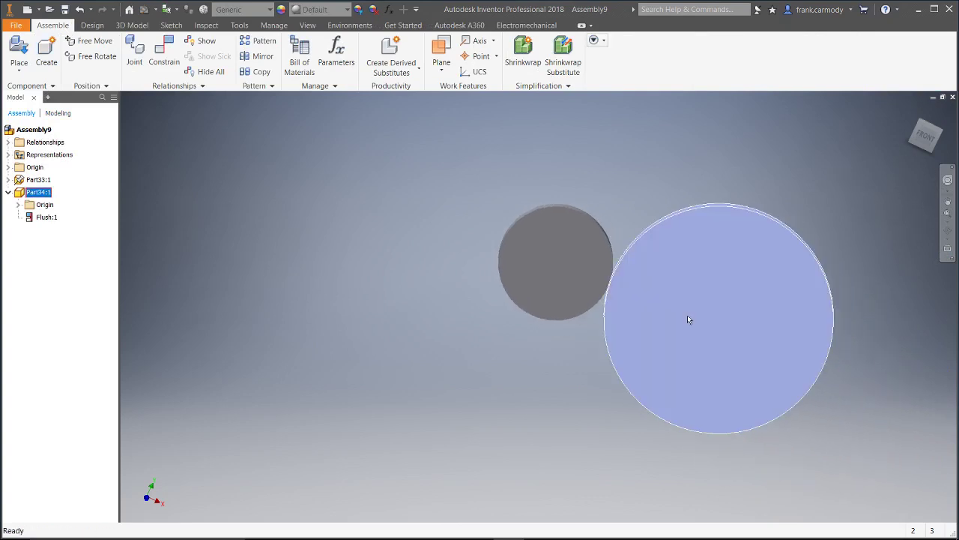
{"action": "left_click_drag", "start_coordinate": [691, 314], "coordinate": [696, 320]}
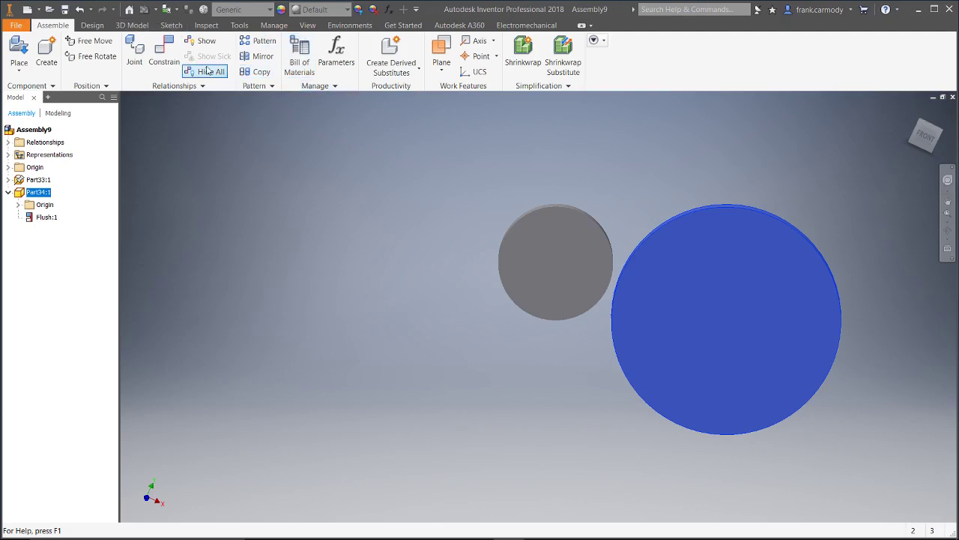
Step: Start the Spur Gear generator, saving the assembly as Assembly9.iam together with its two dependent disc parts
{"action": "left_click", "coordinate": [93, 26]}
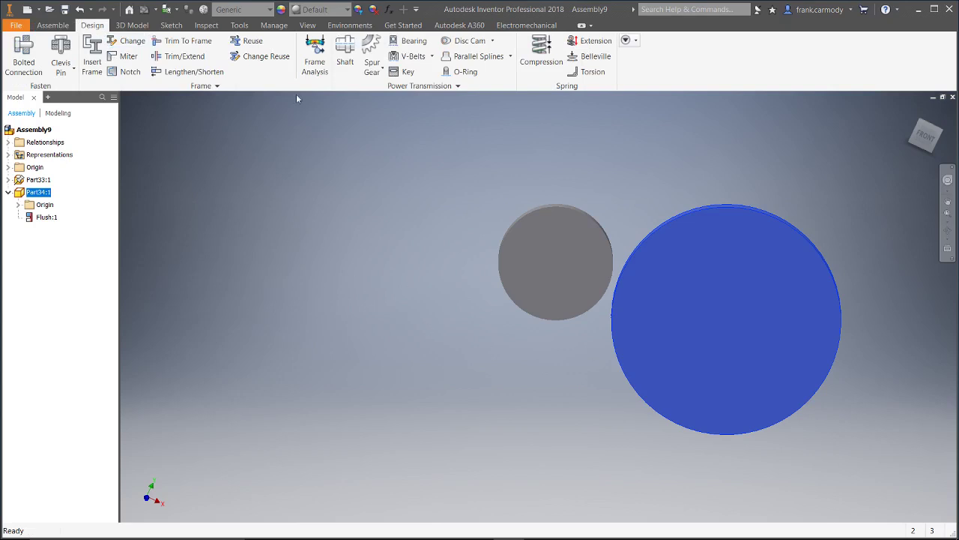
{"action": "left_click", "coordinate": [372, 47]}
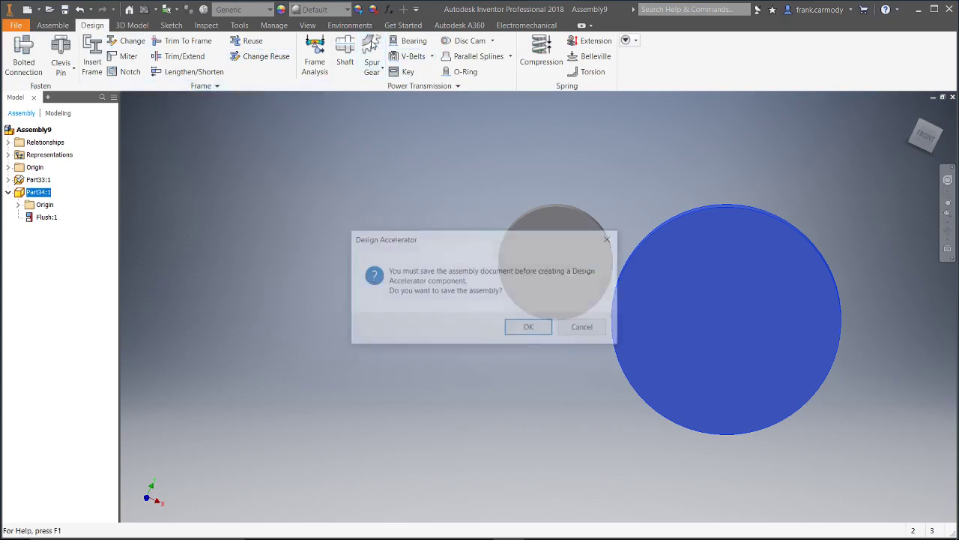
{"action": "left_click", "coordinate": [531, 328]}
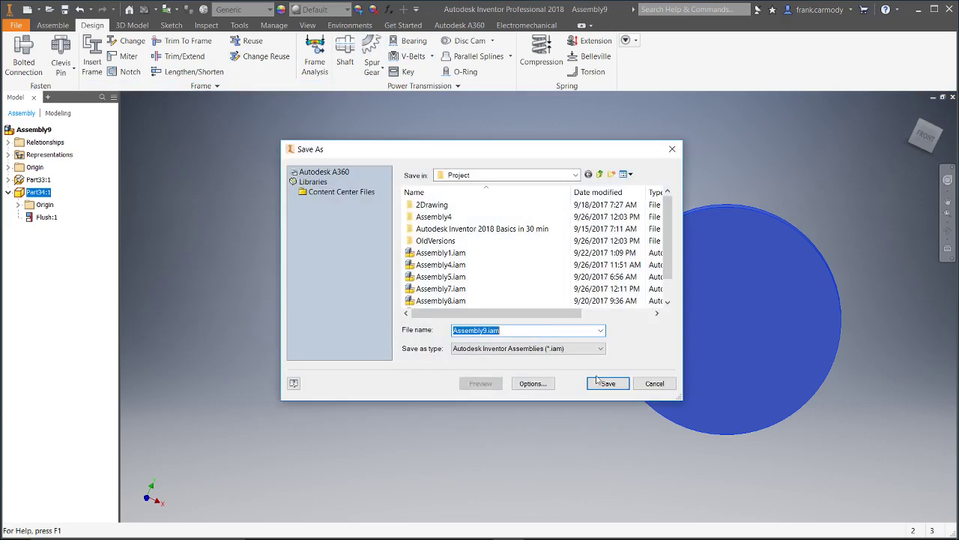
{"action": "left_click", "coordinate": [602, 381]}
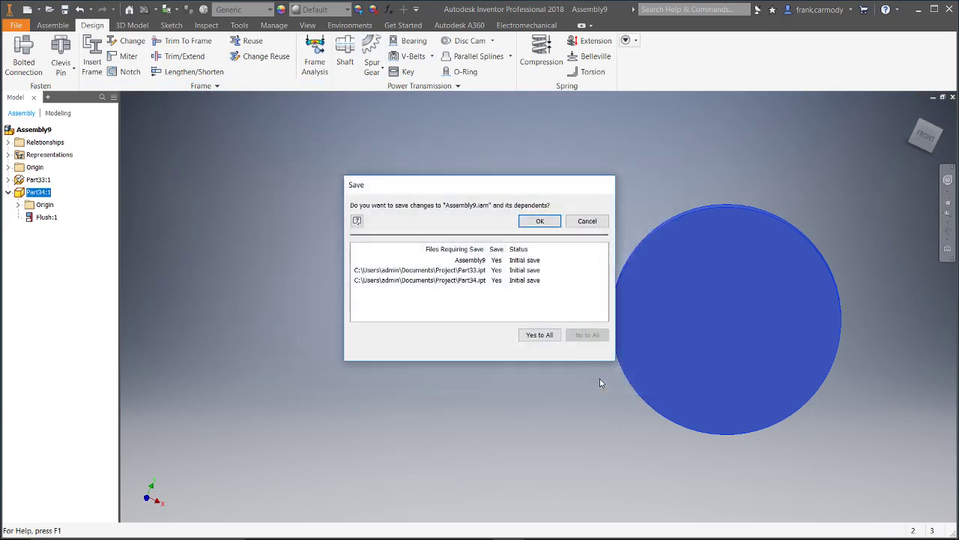
{"action": "left_click", "coordinate": [540, 220]}
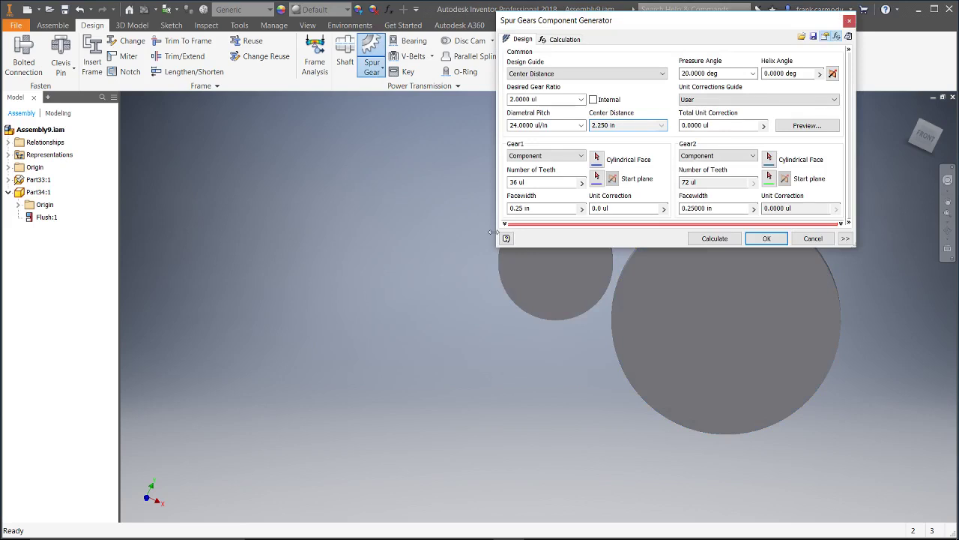
Step: Place Gear1 on the smaller disc's cylindrical face, with the disc's flat front face as start plane and a 0.25 in facewidth
{"action": "left_click_drag", "start_coordinate": [636, 24], "coordinate": [273, 191]}
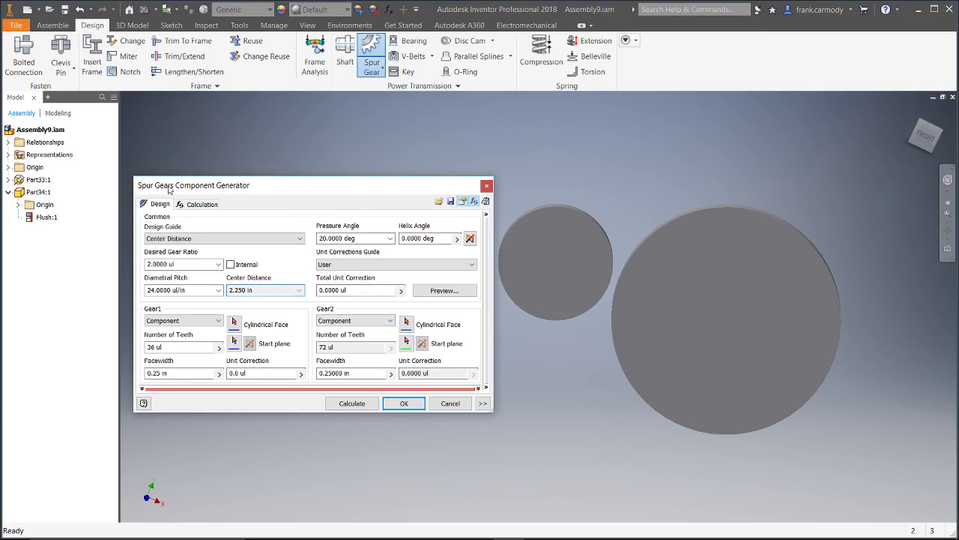
{"action": "left_click_drag", "start_coordinate": [272, 190], "coordinate": [256, 148]}
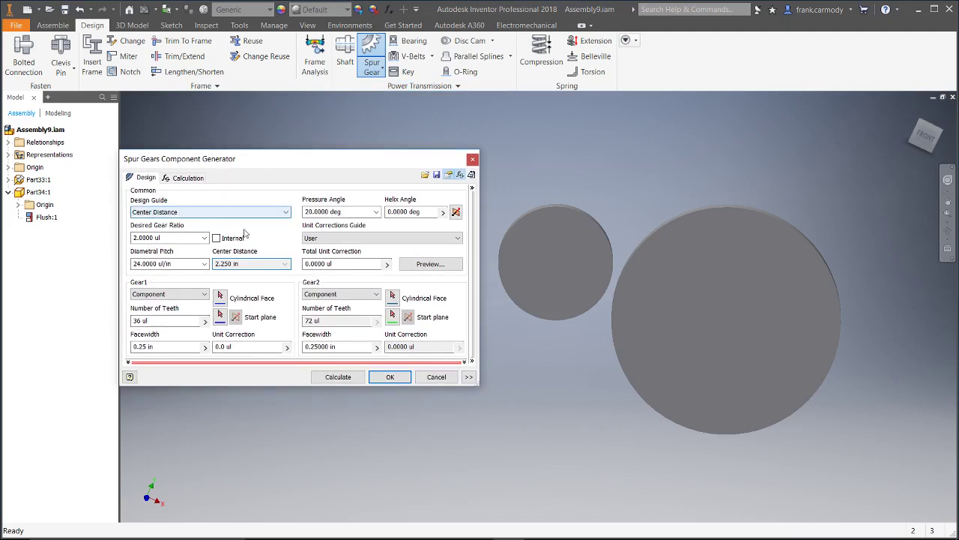
{"action": "left_click", "coordinate": [222, 299]}
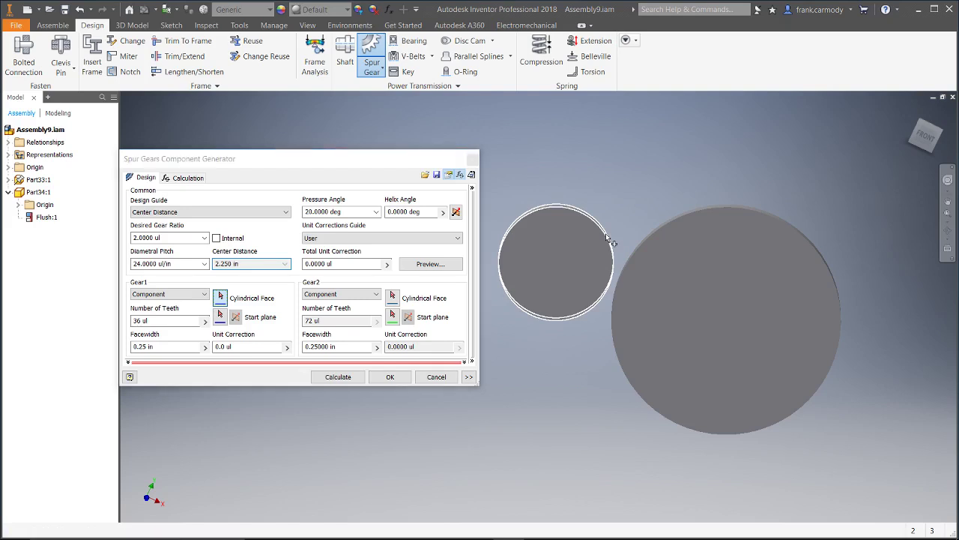
{"action": "left_click", "coordinate": [608, 239]}
{"action": "left_click", "coordinate": [220, 315]}
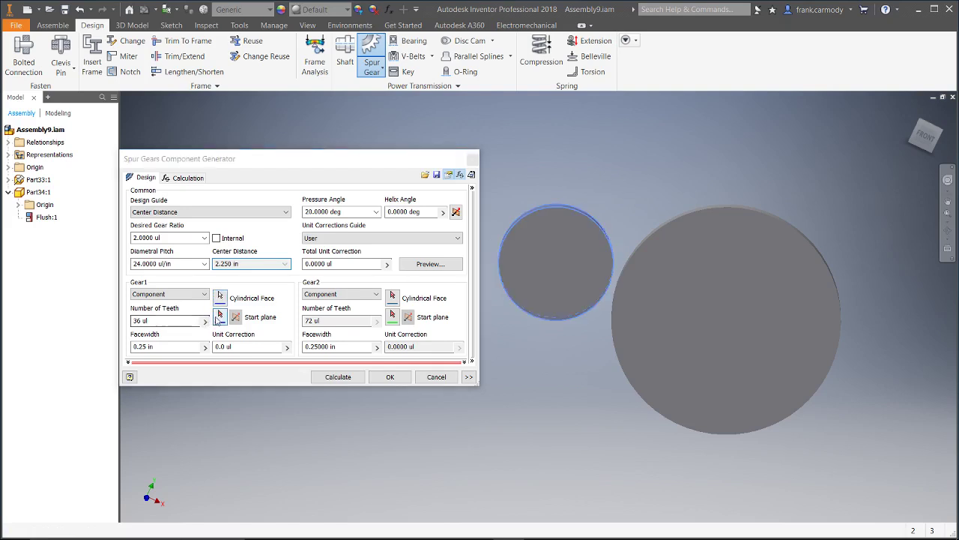
{"action": "left_click", "coordinate": [557, 276]}
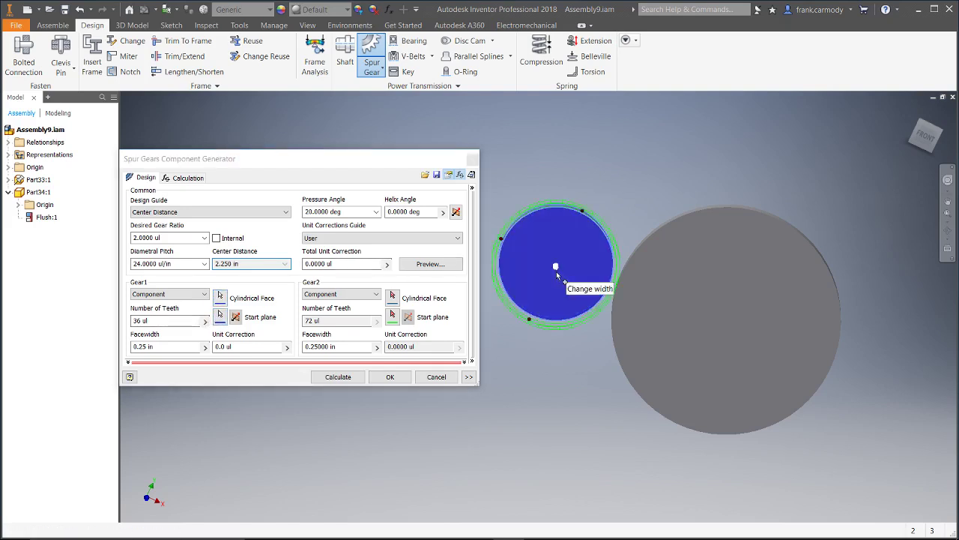
{"action": "left_click", "coordinate": [926, 124]}
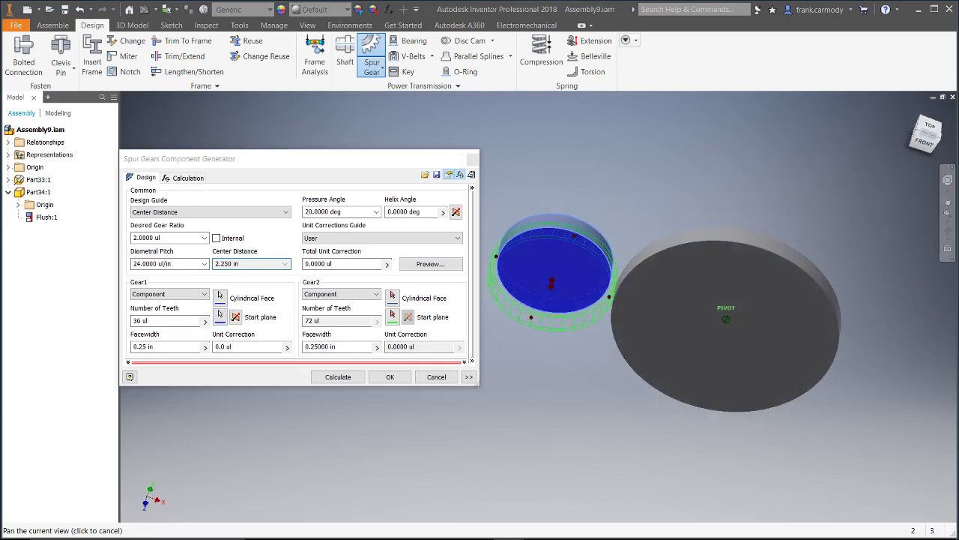
{"action": "left_click", "coordinate": [927, 146]}
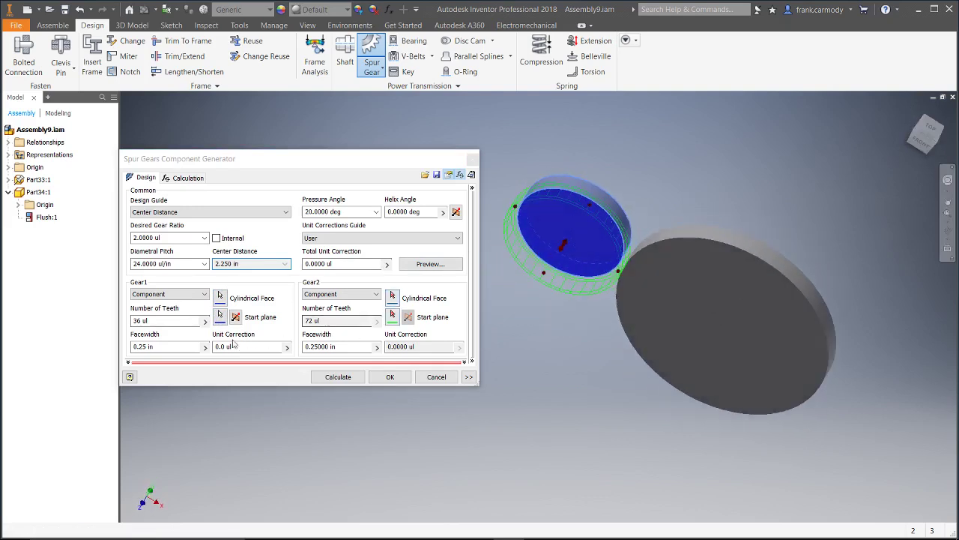
{"action": "left_click", "coordinate": [140, 346]}
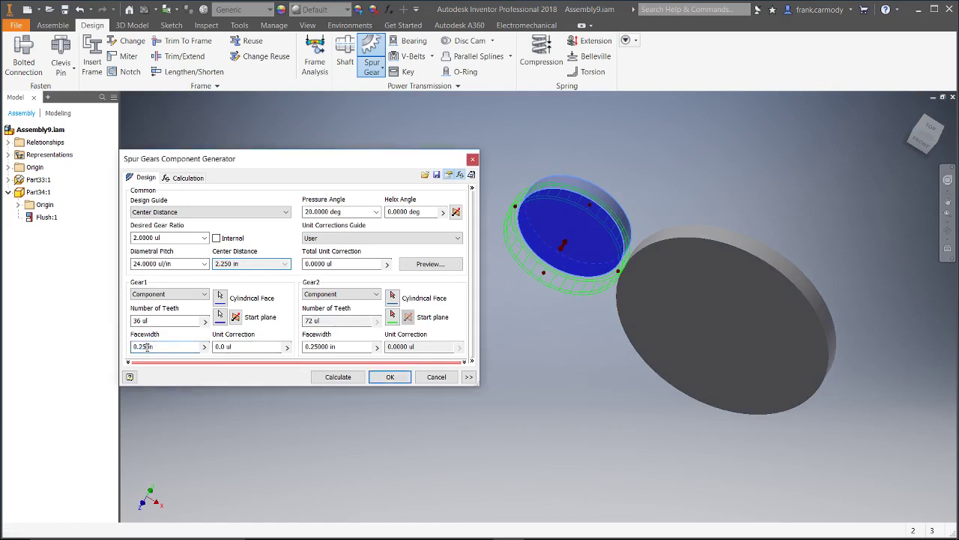
{"action": "type", "text": "5"}
{"action": "type", "text": "2"}
Step: Place Gear2 on the larger disc's cylindrical face, with the disc's flat front face as its start plane
{"action": "left_click", "coordinate": [392, 296]}
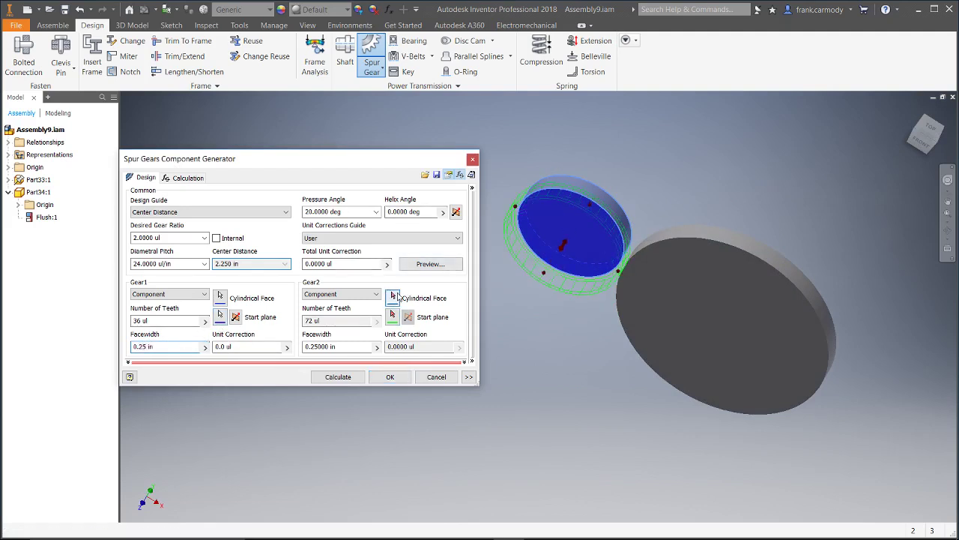
{"action": "left_click", "coordinate": [730, 252]}
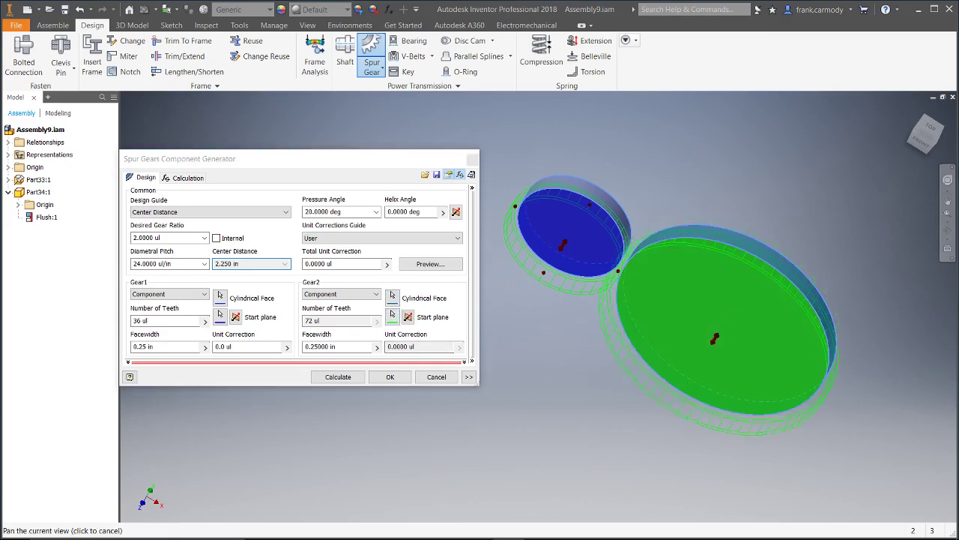
{"action": "left_click", "coordinate": [928, 129]}
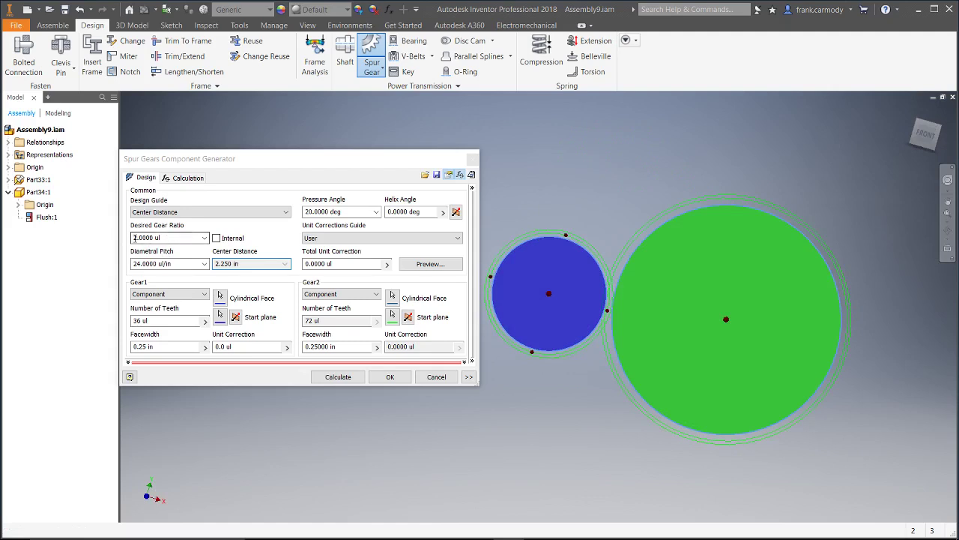
Step: Generate the spur gear pair with a gear ratio of 2, a diametral pitch of 24 ul/in and 36 and 72 teeth
{"action": "left_click_drag", "start_coordinate": [134, 237], "coordinate": [160, 235]}
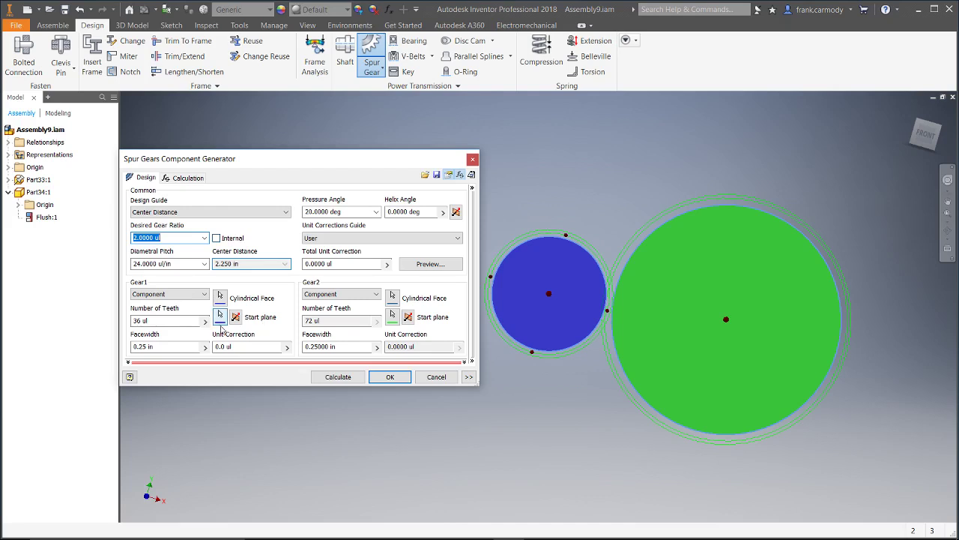
{"action": "double_click", "coordinate": [134, 263]}
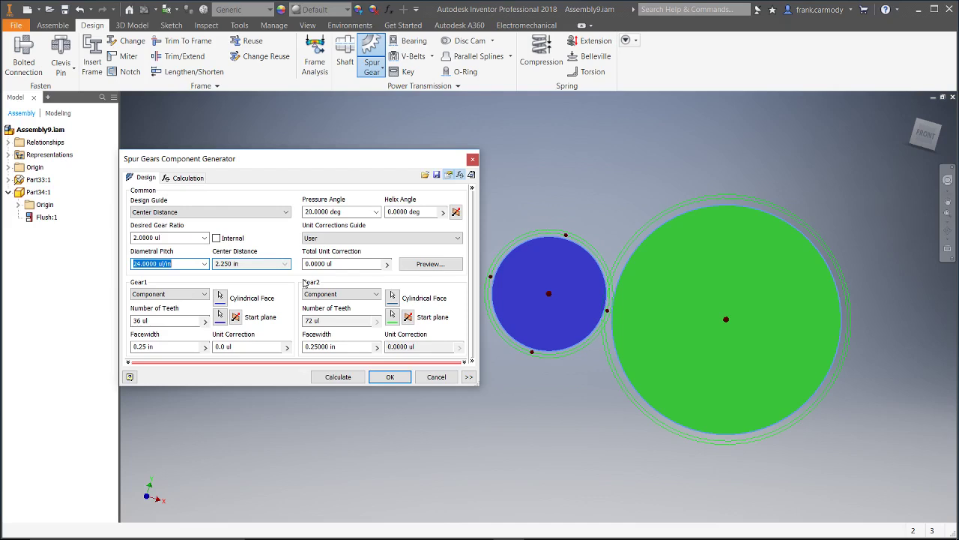
{"action": "left_click_drag", "start_coordinate": [332, 160], "coordinate": [321, 146]}
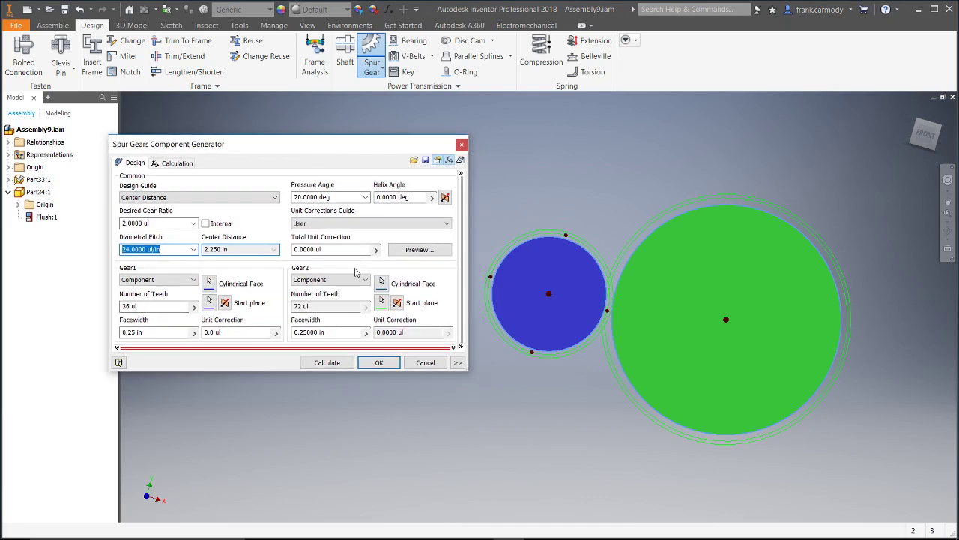
{"action": "left_click", "coordinate": [380, 363]}
{"action": "left_click", "coordinate": [380, 335]}
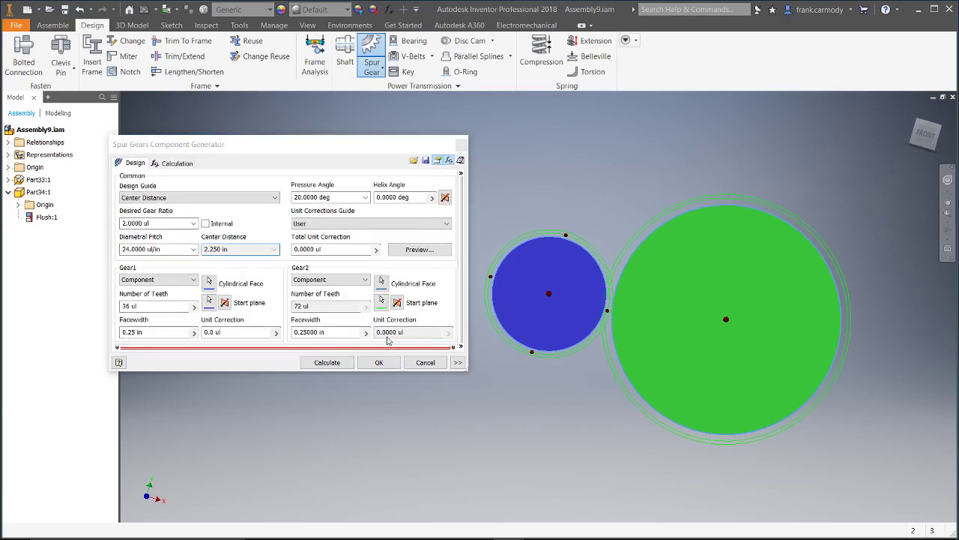
{"action": "left_click", "coordinate": [360, 315]}
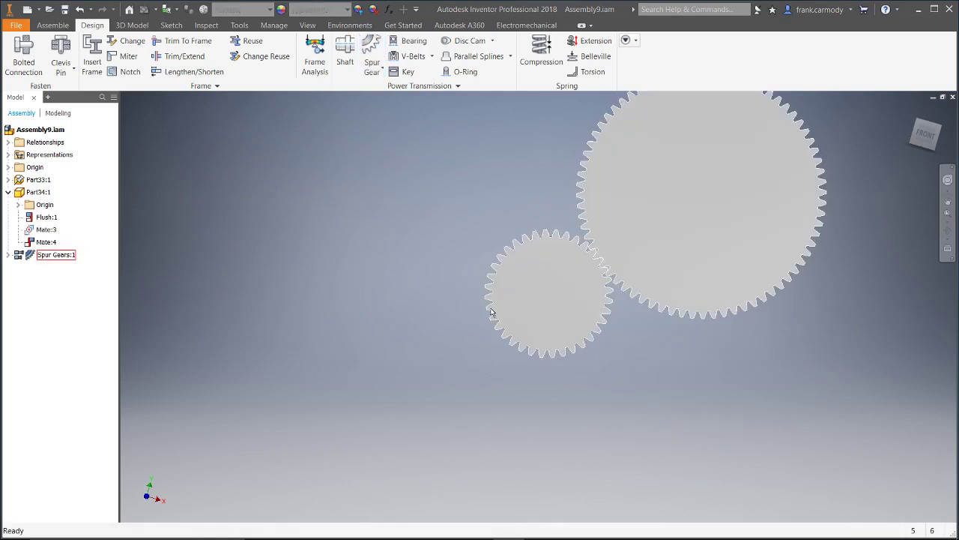
Step: Examine the two generated gears and their meshing teeth from an angle and from the front
{"action": "mouse_move", "coordinate": [726, 319]}
{"action": "middle_mouse_down", "text": "shift"}
{"action": "mouse_move", "coordinate": [726, 288]}
{"action": "mouse_move", "coordinate": [753, 262]}
{"action": "mouse_move", "coordinate": [843, 243]}
{"action": "middle_mouse_up", "text": "shift"}
{"action": "middle_click_drag", "start_coordinate": [780, 200], "coordinate": [465, 332]}
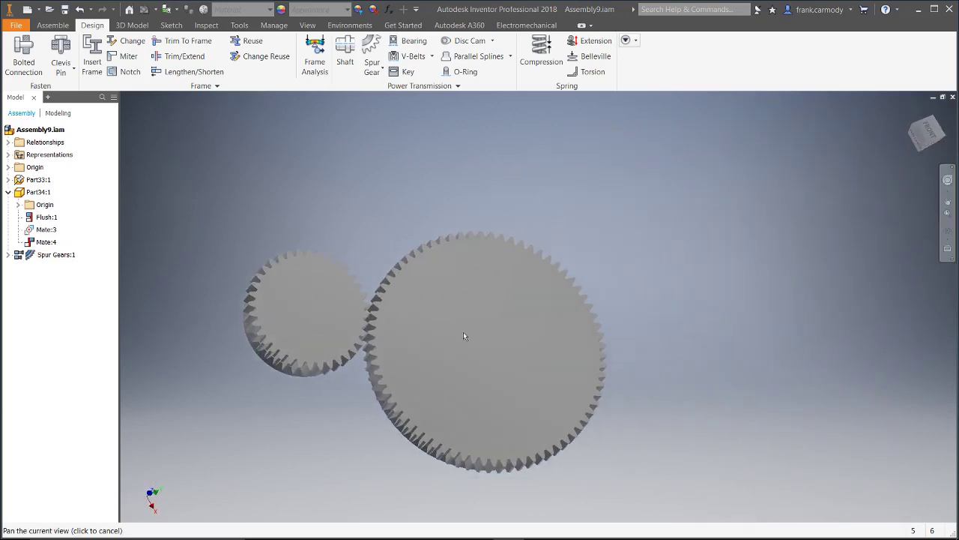
{"action": "left_click", "coordinate": [930, 133]}
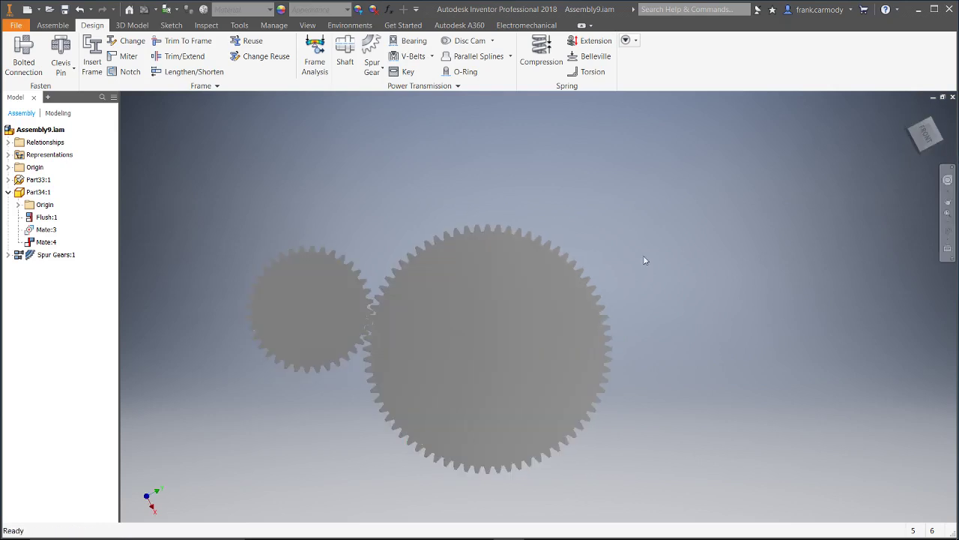
{"action": "scroll", "coordinate": [475, 345], "scroll_direction": "up", "scroll_amount": 3}
{"action": "scroll", "coordinate": [476, 345], "scroll_direction": "down", "scroll_amount": 4}
{"action": "middle_click_drag", "start_coordinate": [476, 345], "coordinate": [567, 284]}
{"action": "scroll", "coordinate": [569, 281], "scroll_direction": "down", "scroll_amount": 3}
{"action": "scroll", "coordinate": [569, 281], "scroll_direction": "up", "scroll_amount": 2}
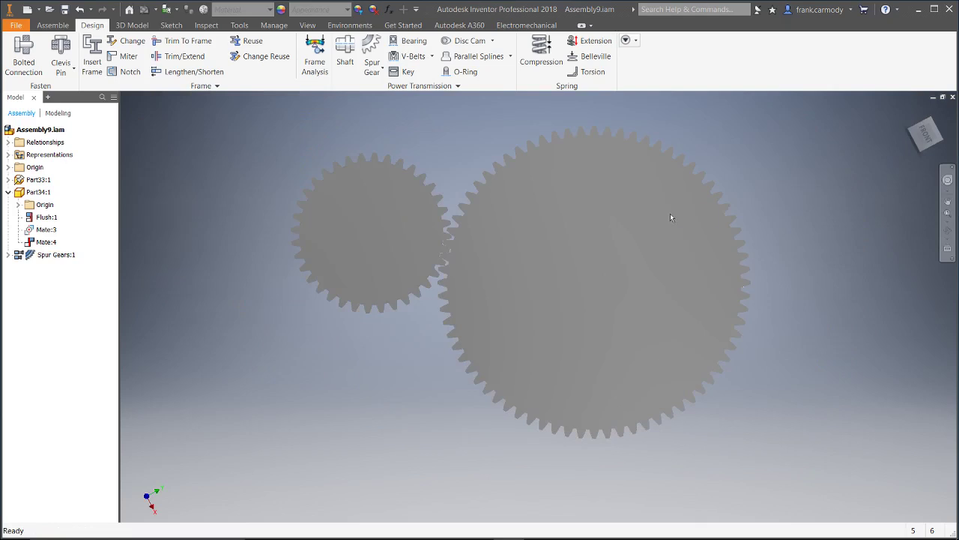
{"action": "mouse_move", "coordinate": [670, 216]}
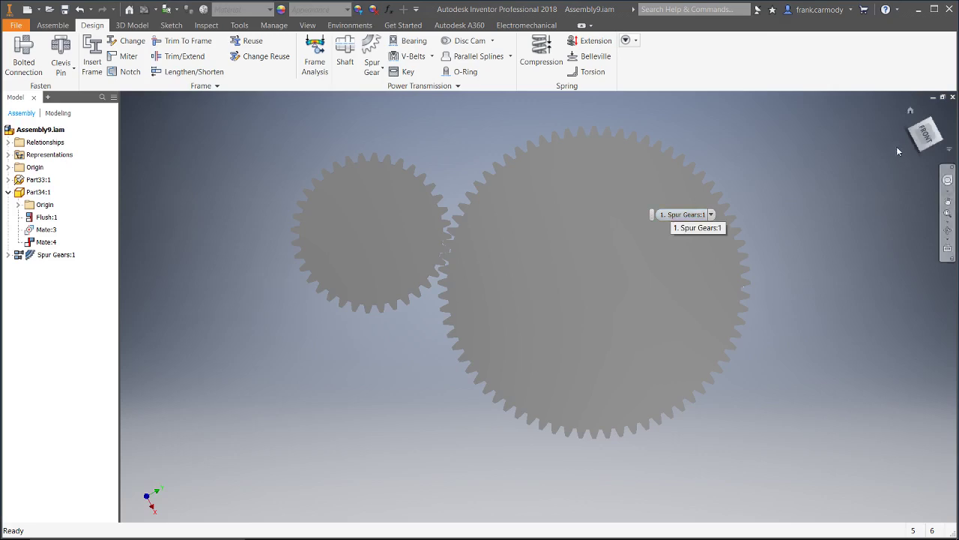
{"action": "key", "text": "F2"}
{"action": "middle_click_drag", "start_coordinate": [503, 414], "coordinate": [603, 450], "text": "shift"}
{"action": "key", "text": "F5"}
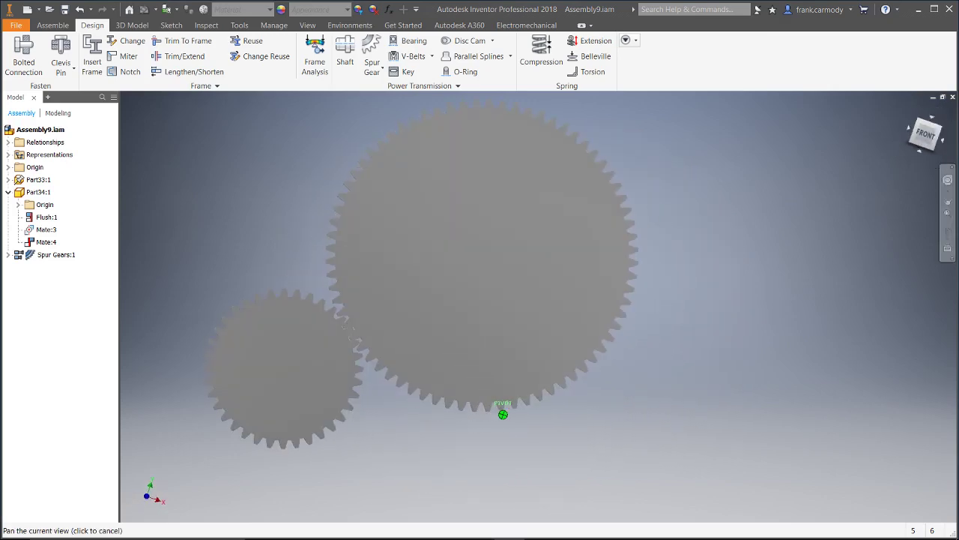
{"action": "key", "text": "F2"}
{"action": "left_click_drag", "start_coordinate": [767, 216], "coordinate": [845, 246]}
{"action": "key", "text": "Escape"}
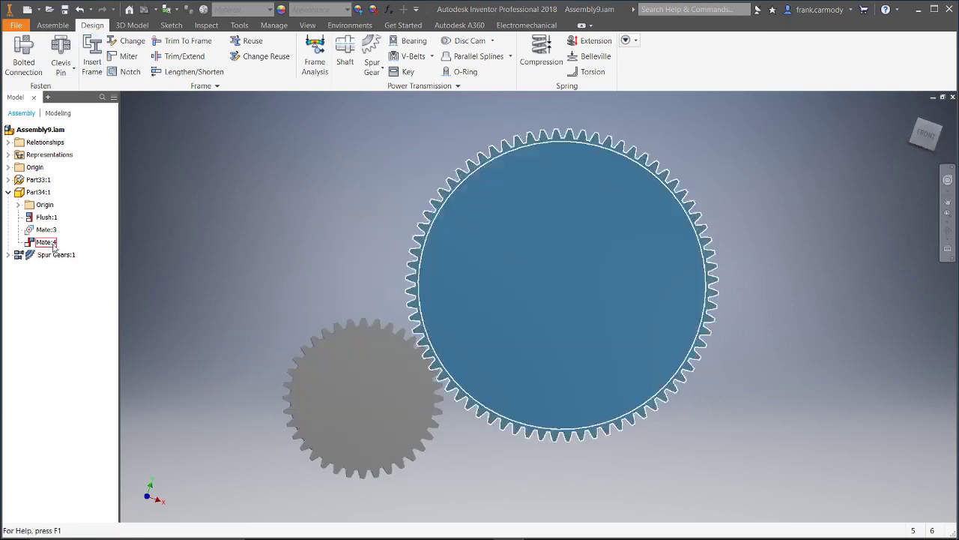
Step: Delete the larger plain disc part from the assembly, keeping the generated spur gears
{"action": "left_click", "coordinate": [8, 254]}
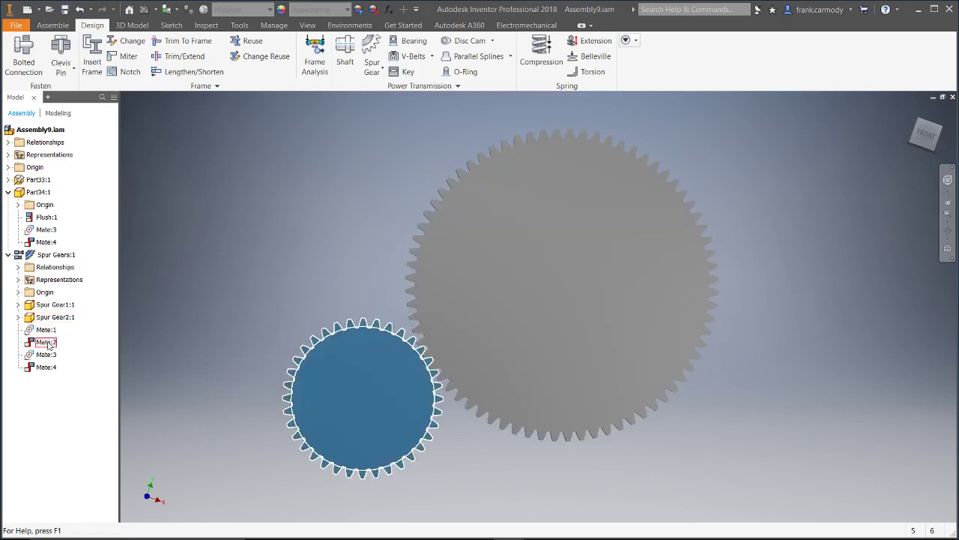
{"action": "left_click", "coordinate": [33, 313]}
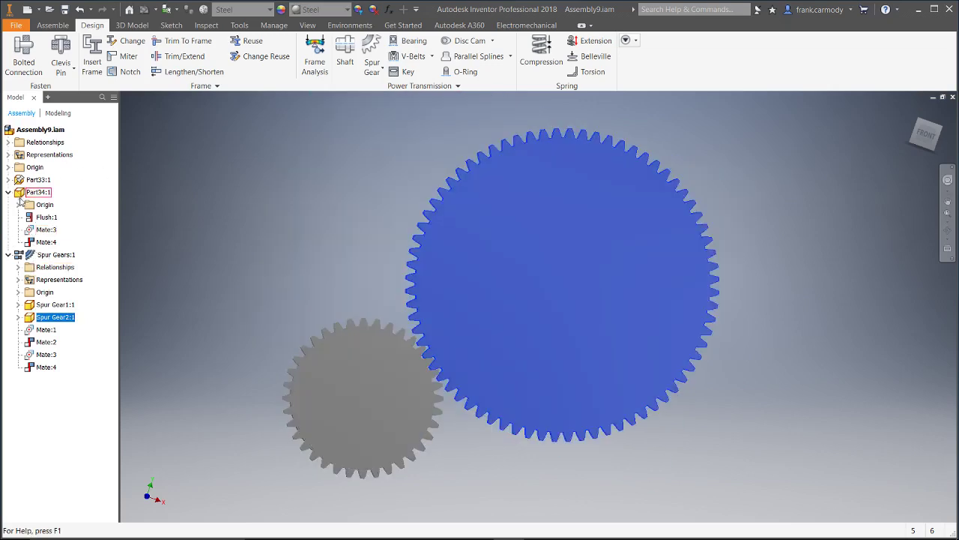
{"action": "left_click", "coordinate": [18, 197]}
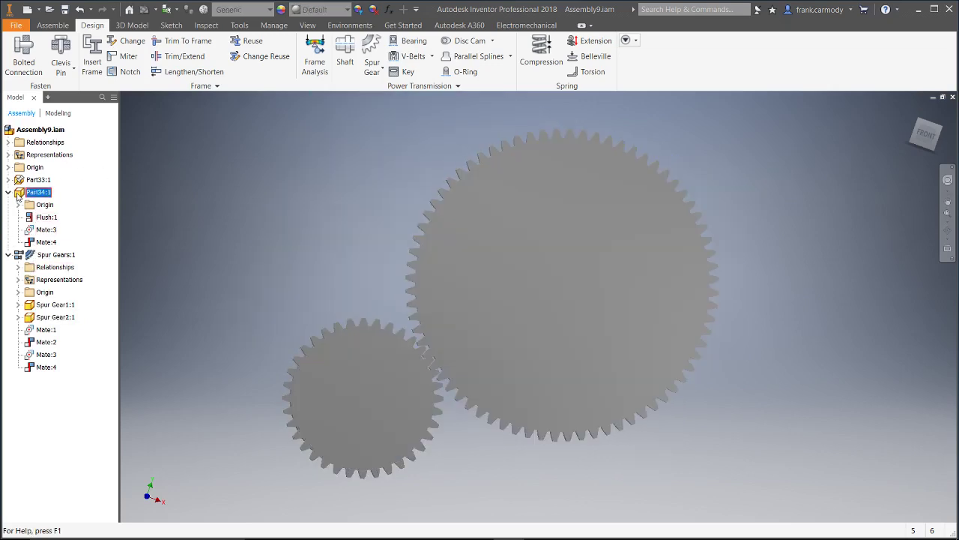
{"action": "right_click", "coordinate": [18, 196]}
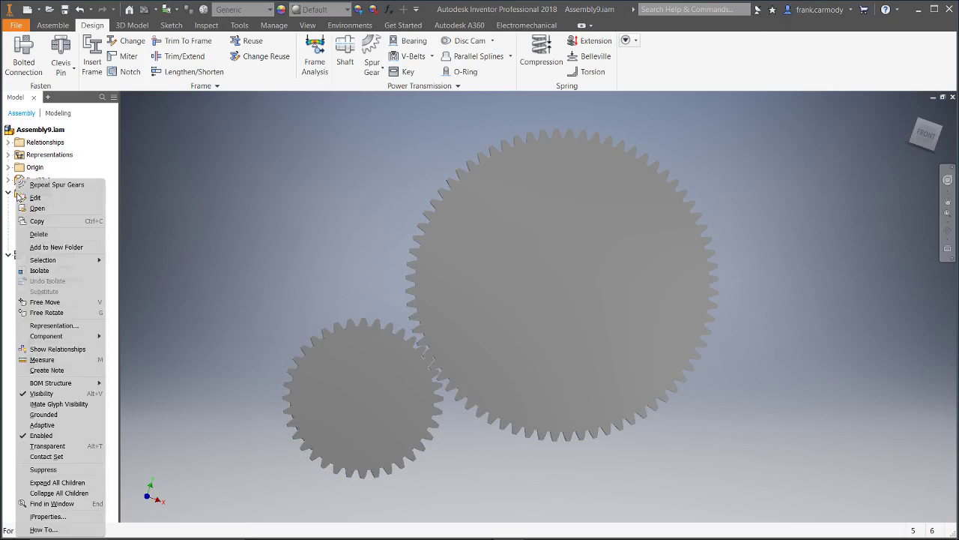
{"action": "left_click", "coordinate": [39, 234]}
Step: Delete the smaller plain disc part so that only the two spur gears stay in the assembly
{"action": "left_click", "coordinate": [24, 182]}
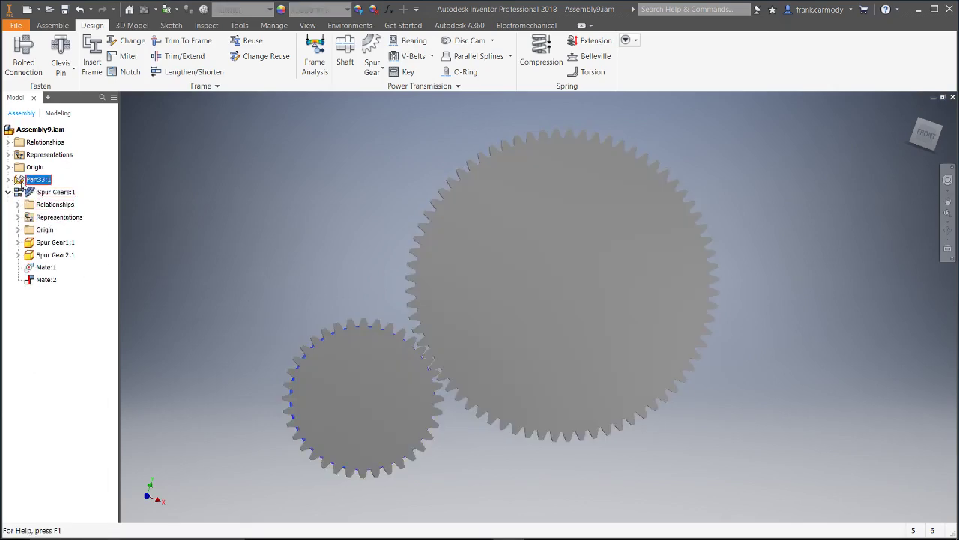
{"action": "left_click", "coordinate": [948, 202]}
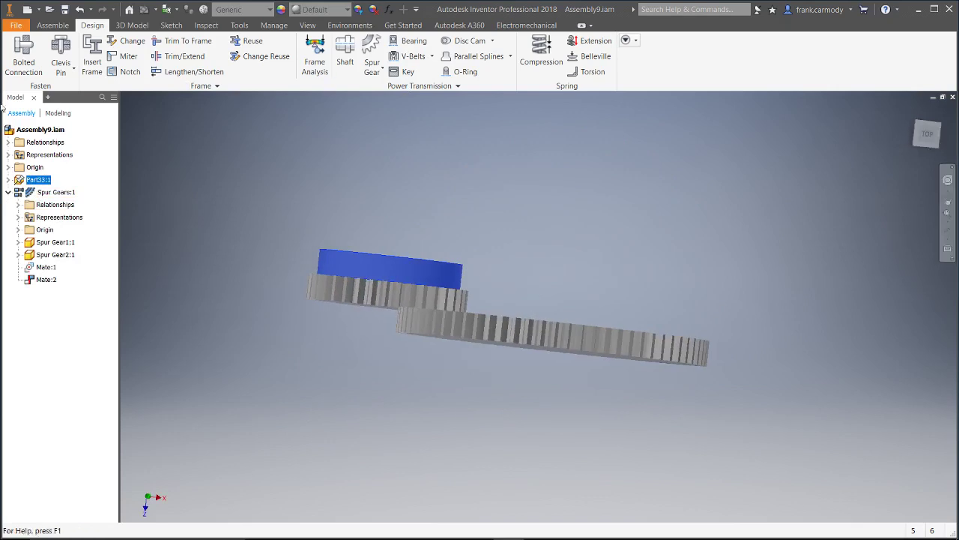
{"action": "right_click", "coordinate": [21, 183]}
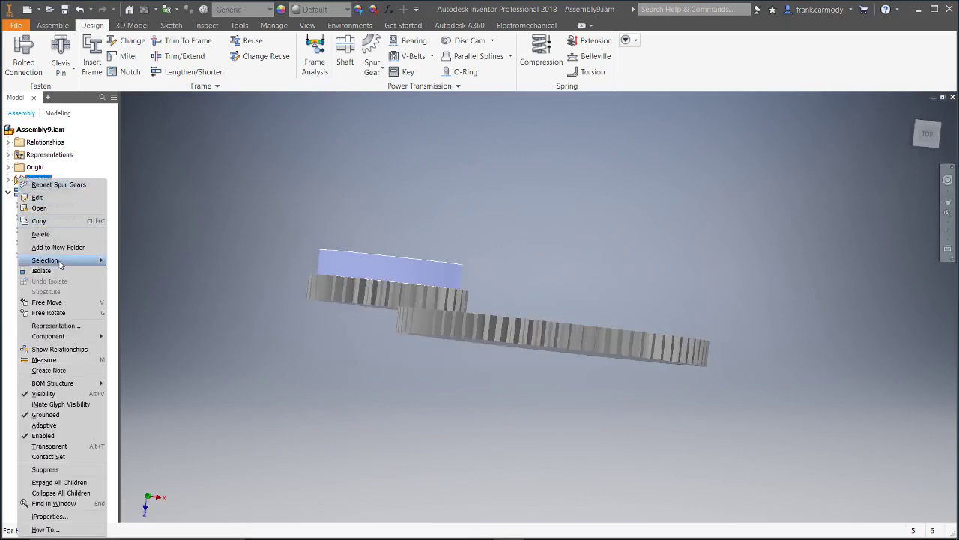
{"action": "left_click", "coordinate": [39, 233]}
{"action": "left_click", "coordinate": [930, 141]}
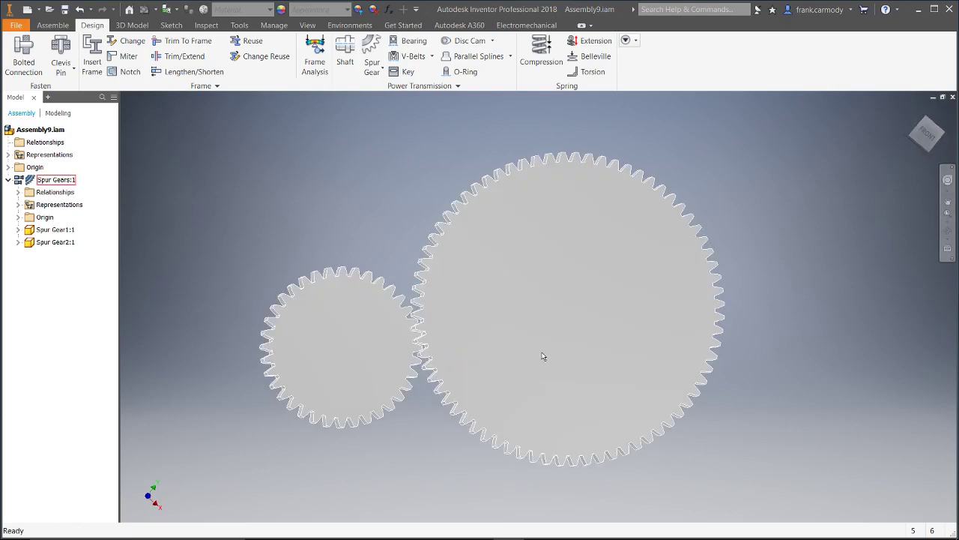
Step: Open the smaller spur gear for in-place editing and start a 2D sketch on its front face
{"action": "left_click", "coordinate": [34, 231]}
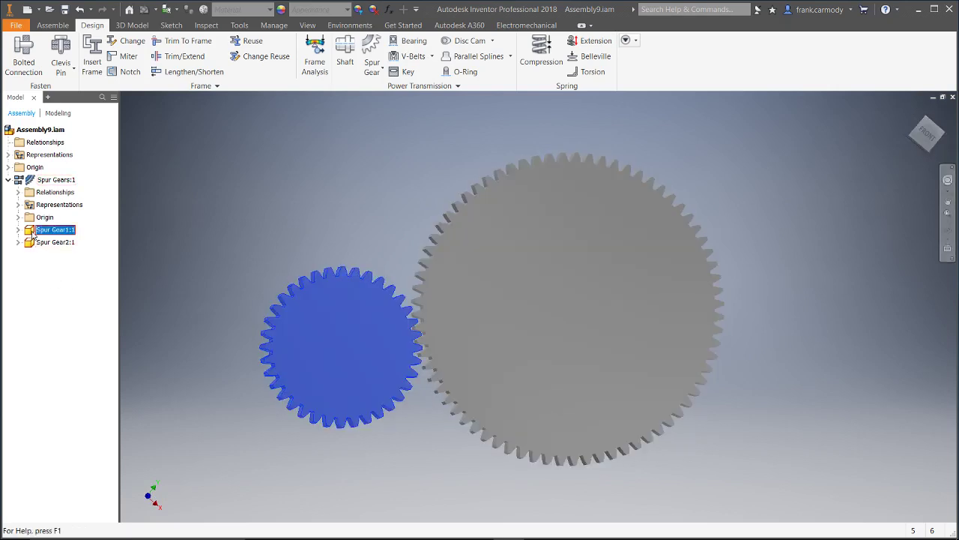
{"action": "double_click", "coordinate": [33, 231]}
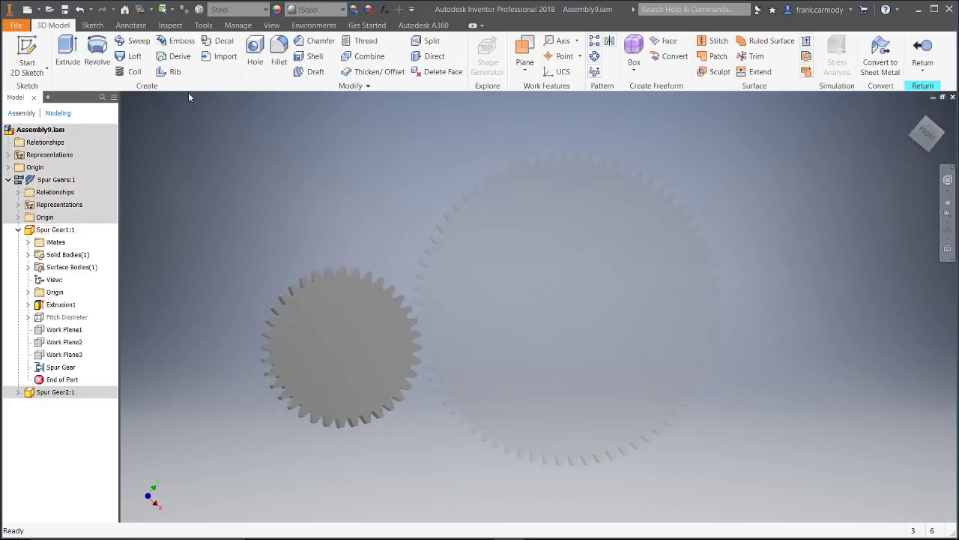
{"action": "left_click", "coordinate": [27, 63]}
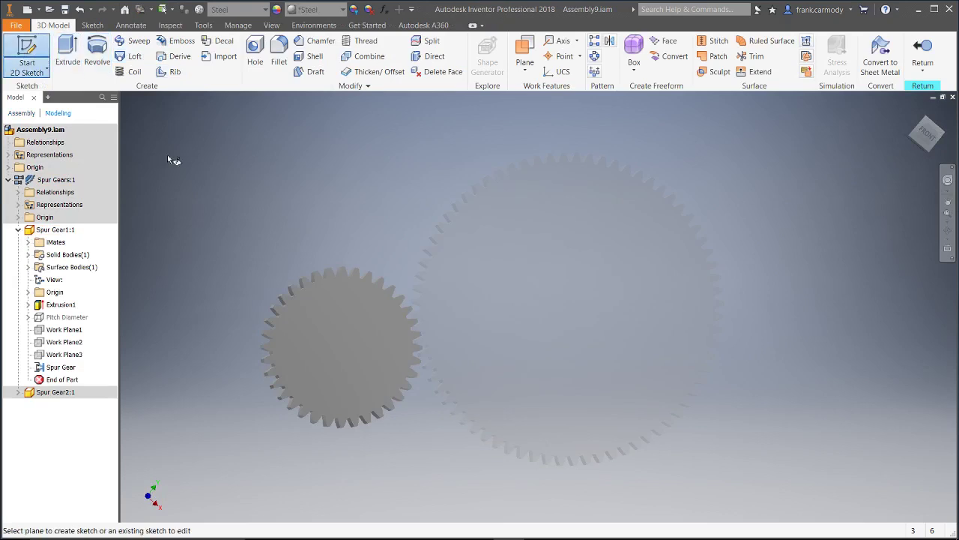
{"action": "left_click", "coordinate": [349, 336]}
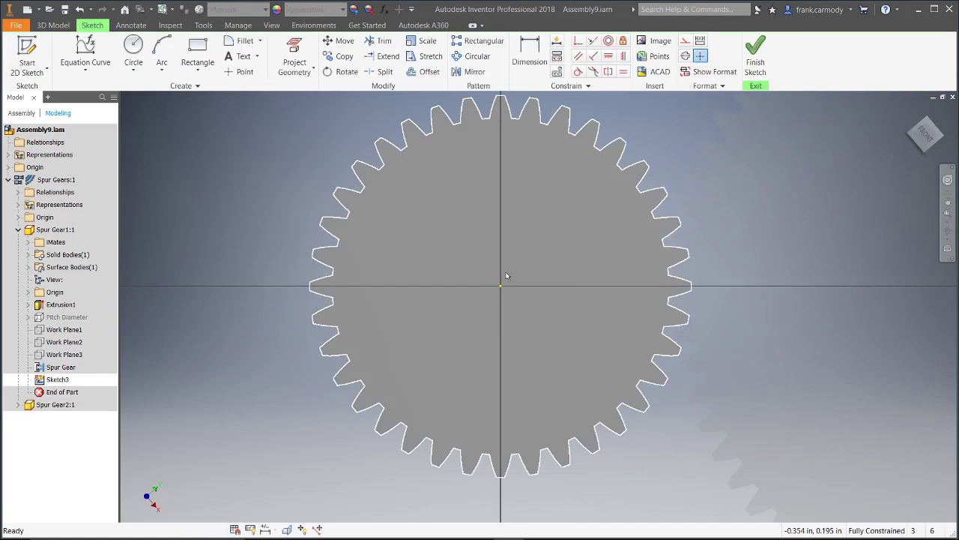
Step: Sketch a two-point rectangle about 0.17 in wide around the centre point of the smaller gear
{"action": "left_click", "coordinate": [197, 52]}
{"action": "left_click", "coordinate": [499, 285]}
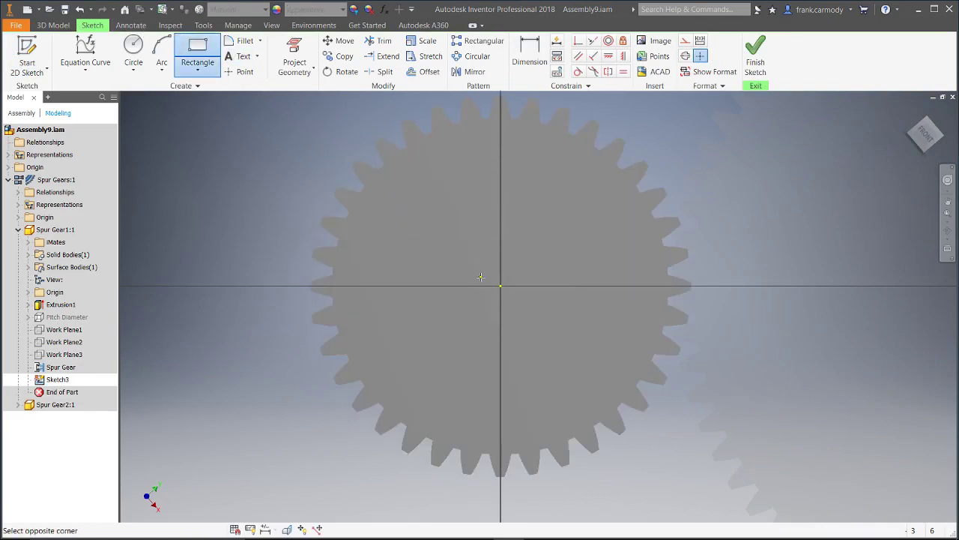
{"action": "key", "text": "Escape"}
{"action": "left_click", "coordinate": [520, 305]}
{"action": "left_click", "coordinate": [480, 277]}
{"action": "right_click", "coordinate": [603, 247]}
{"action": "left_click", "coordinate": [611, 197]}
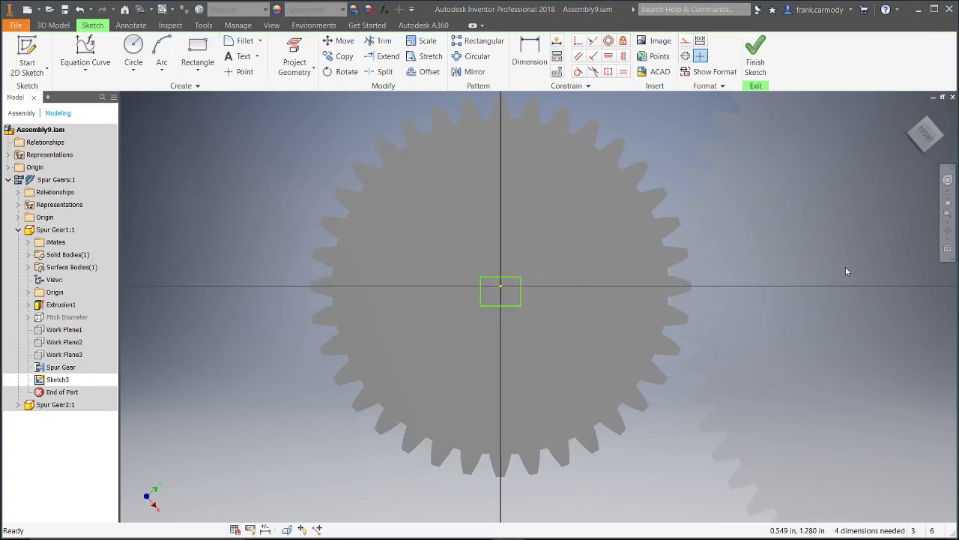
Step: Set the rectangle's width to 0.125 in and make its adjacent sides equal
{"action": "left_click", "coordinate": [530, 56]}
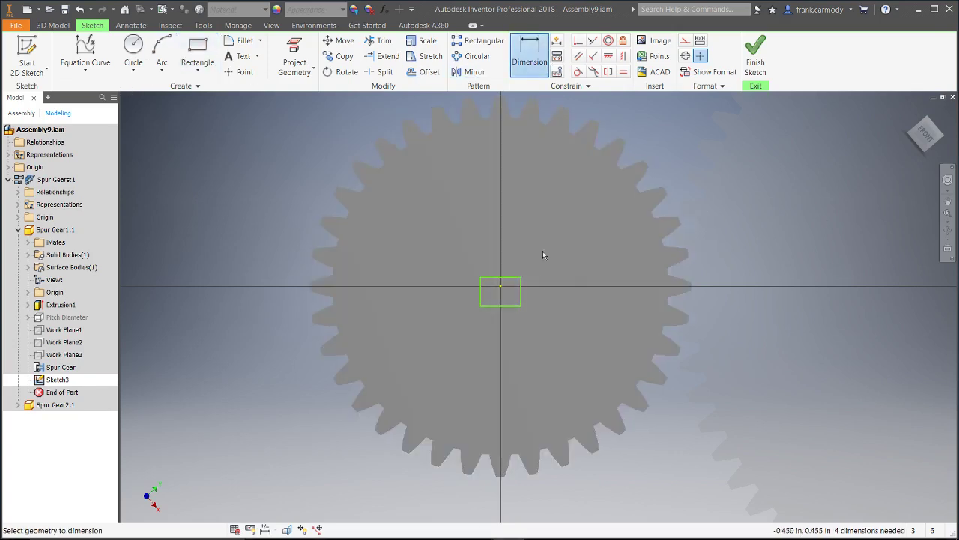
{"action": "left_click", "coordinate": [509, 278]}
{"action": "left_click", "coordinate": [503, 238]}
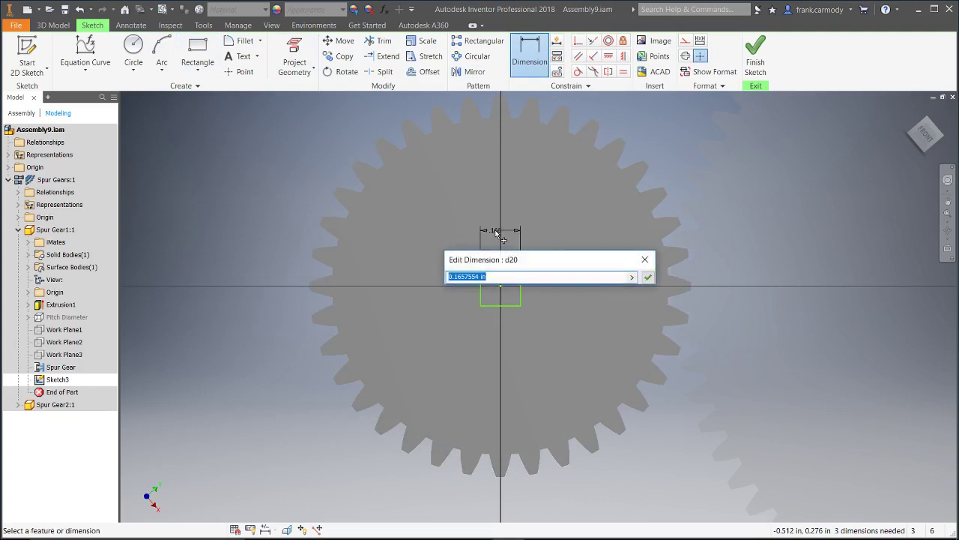
{"action": "type", "text": ".125"}
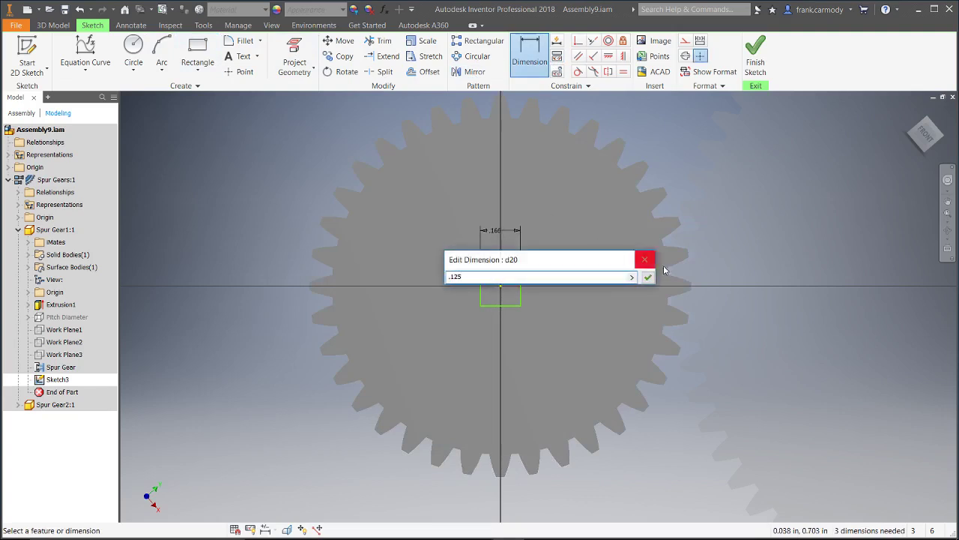
{"action": "left_click", "coordinate": [649, 276]}
{"action": "left_click", "coordinate": [622, 71]}
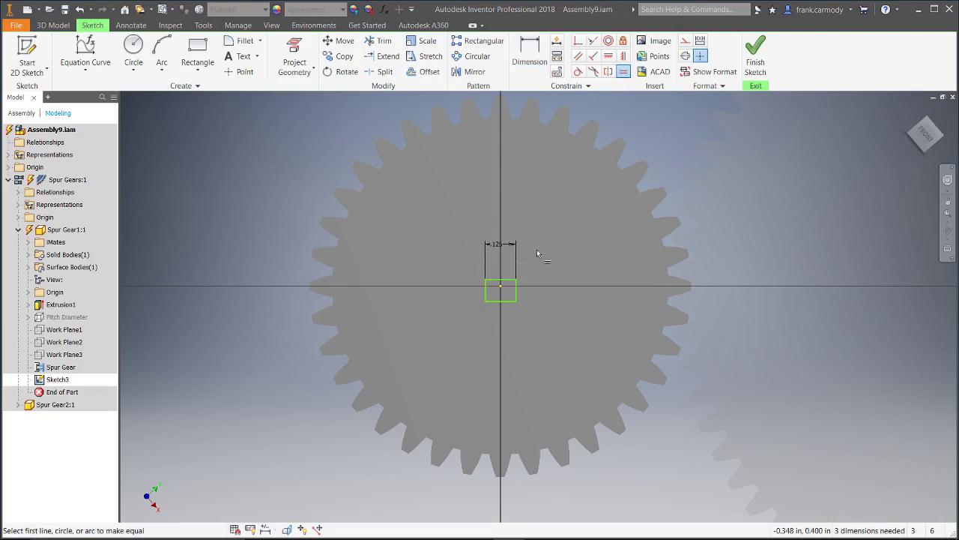
{"action": "left_click", "coordinate": [516, 293]}
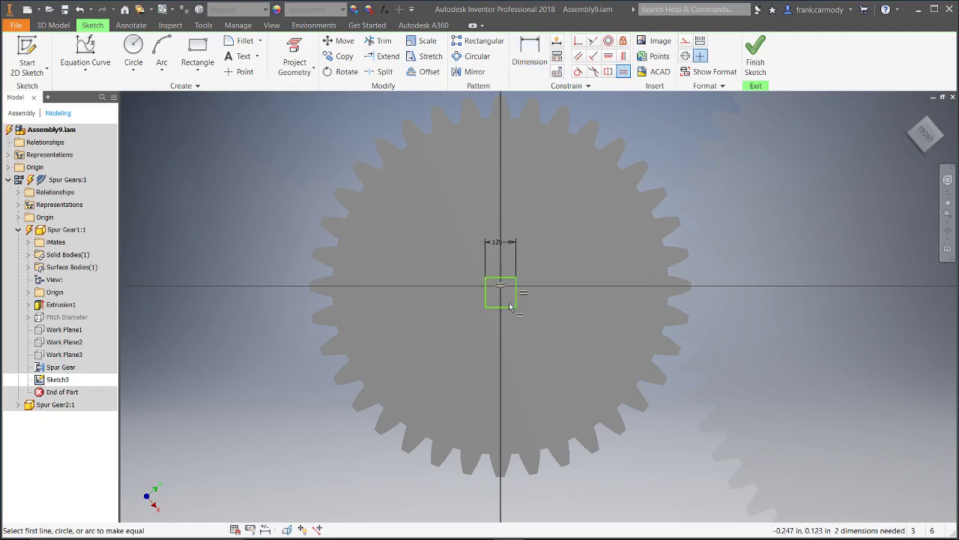
Step: Try to add further equal constraints between the remaining adjacent sides of the square
{"action": "left_click", "coordinate": [491, 307]}
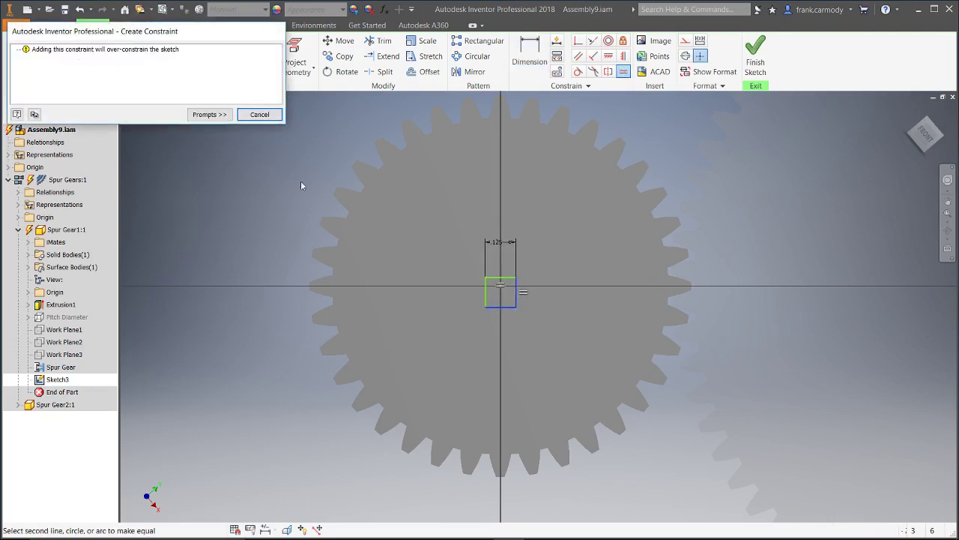
{"action": "left_click", "coordinate": [259, 115]}
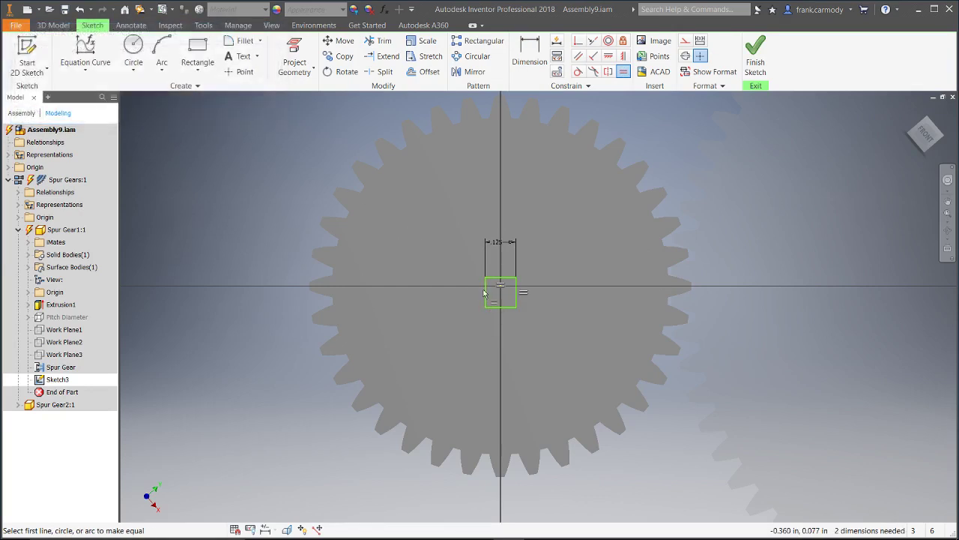
{"action": "left_click", "coordinate": [496, 281]}
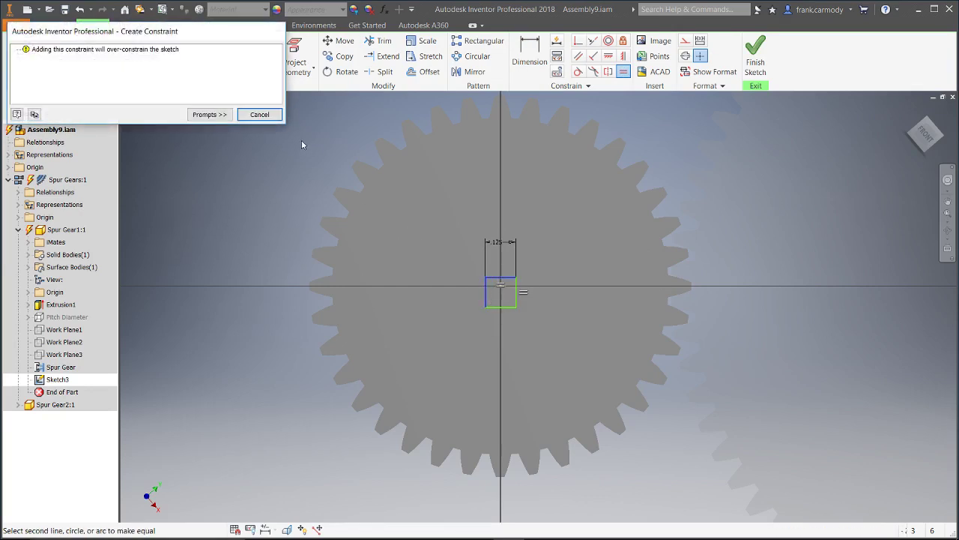
{"action": "left_click", "coordinate": [259, 114]}
{"action": "right_click", "coordinate": [737, 185]}
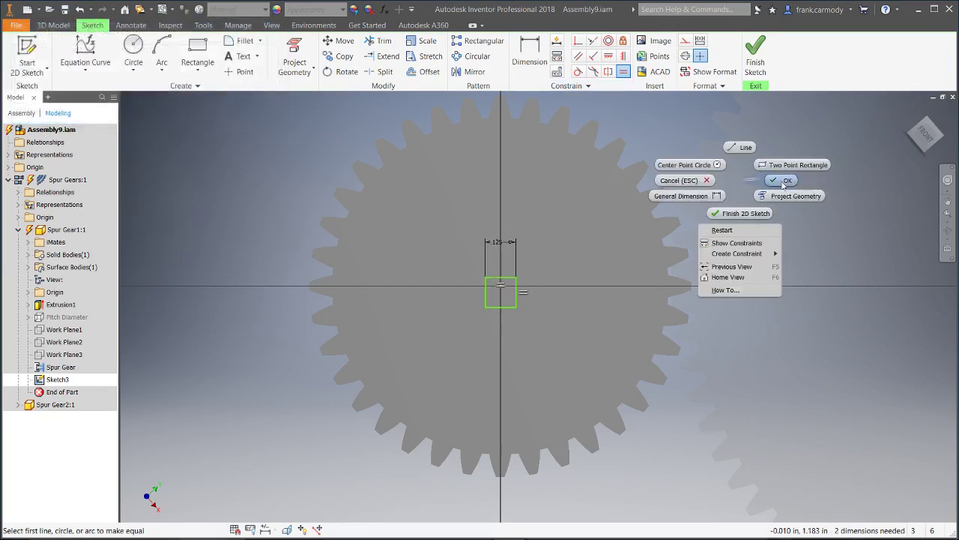
{"action": "key", "text": "Escape"}
Step: Dimension the vertical distance from the square's upper edge to the gear's topmost tooth tip
{"action": "left_click", "coordinate": [536, 67]}
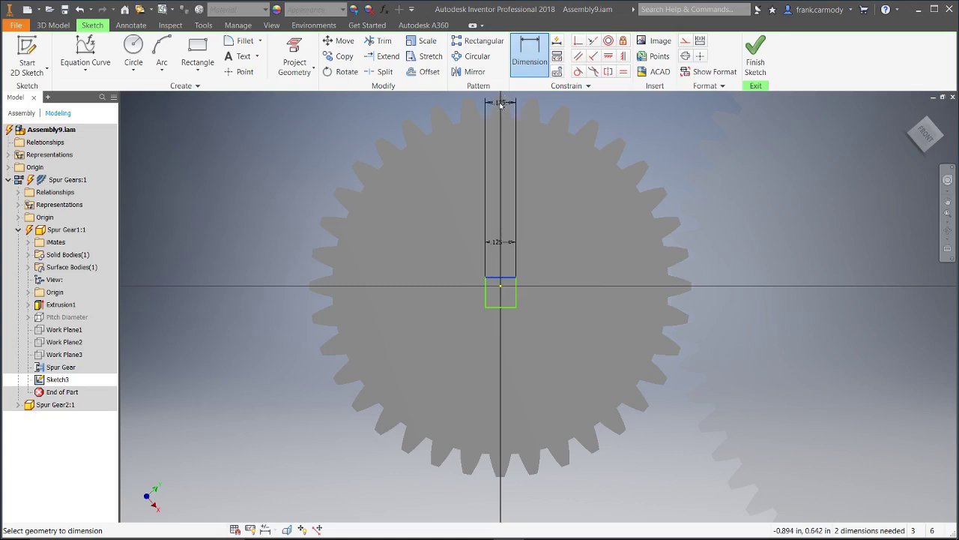
{"action": "left_click", "coordinate": [503, 97]}
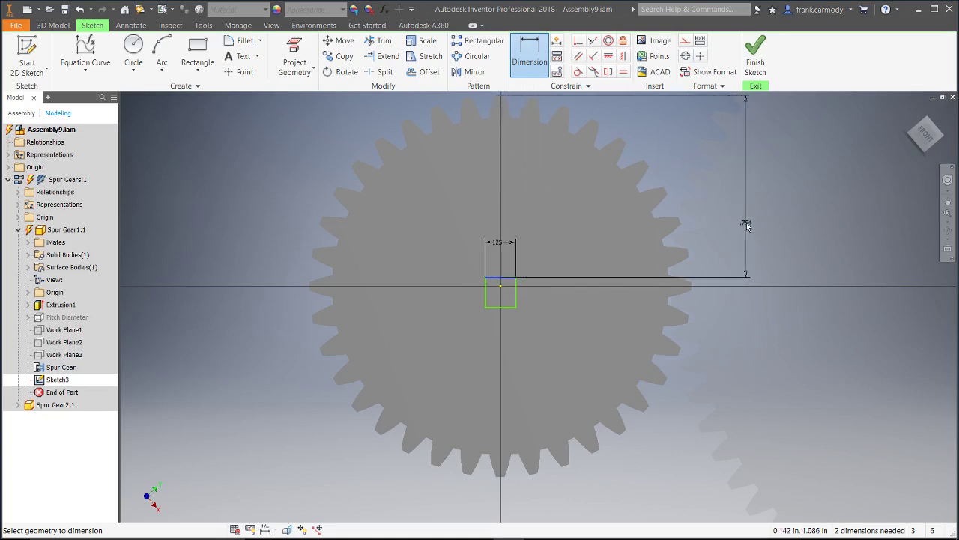
{"action": "left_click", "coordinate": [763, 197]}
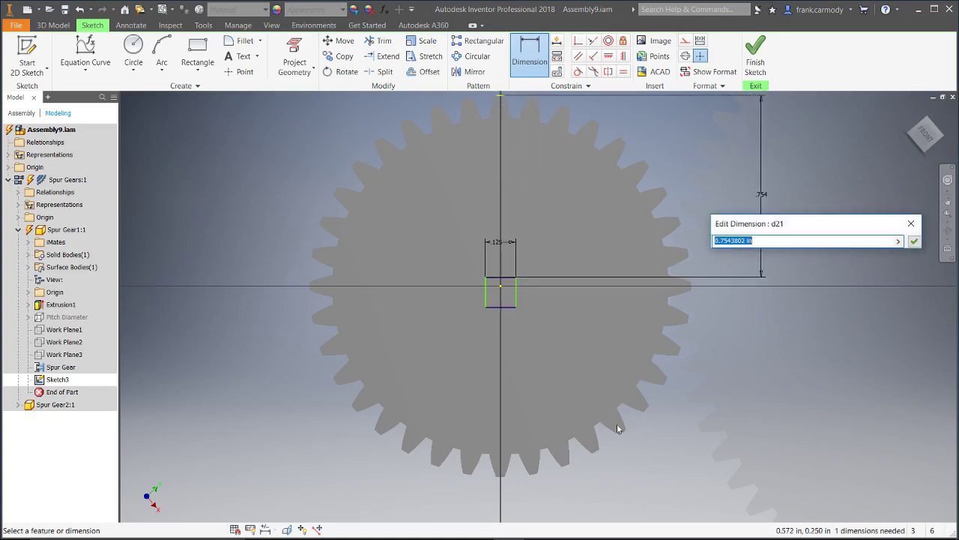
{"action": "left_click", "coordinate": [910, 223]}
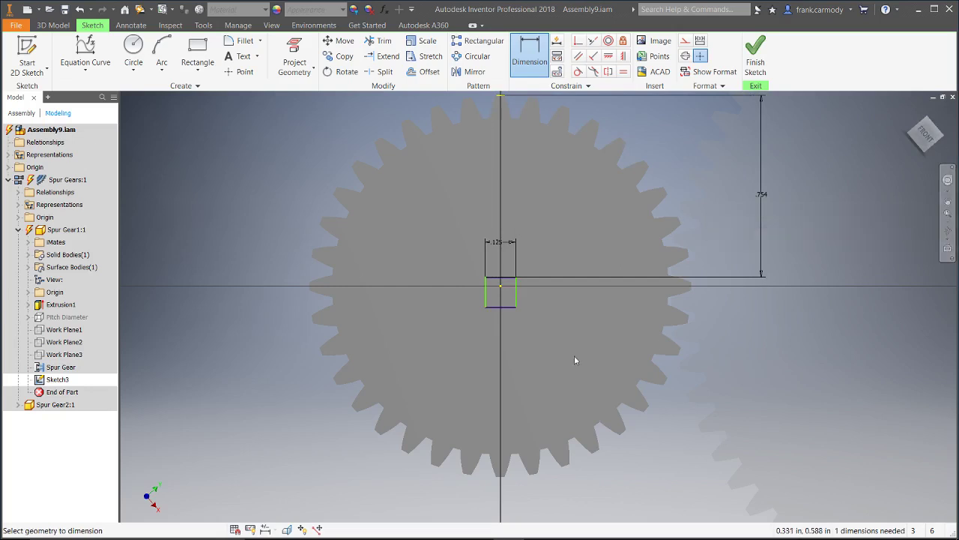
{"action": "left_click", "coordinate": [503, 307]}
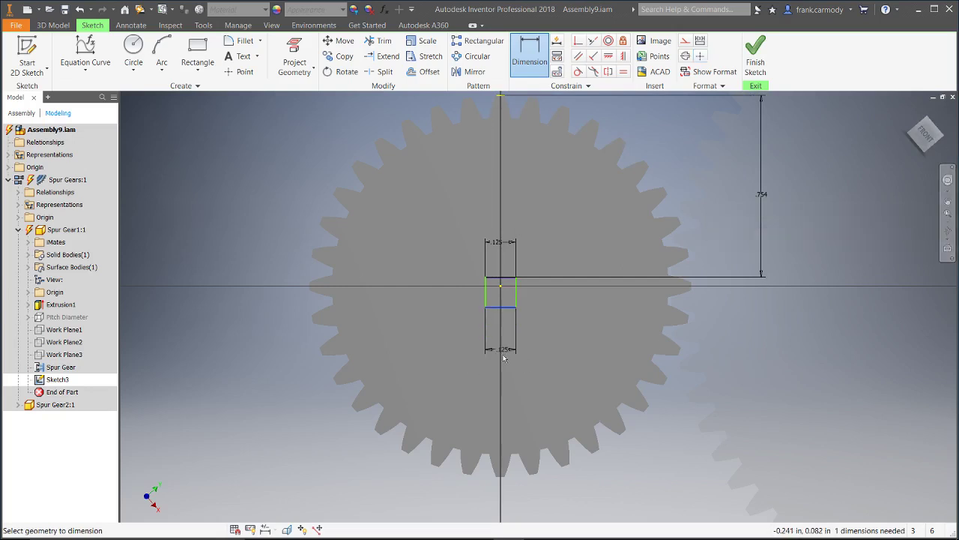
{"action": "right_click", "coordinate": [632, 315]}
{"action": "left_click", "coordinate": [679, 316]}
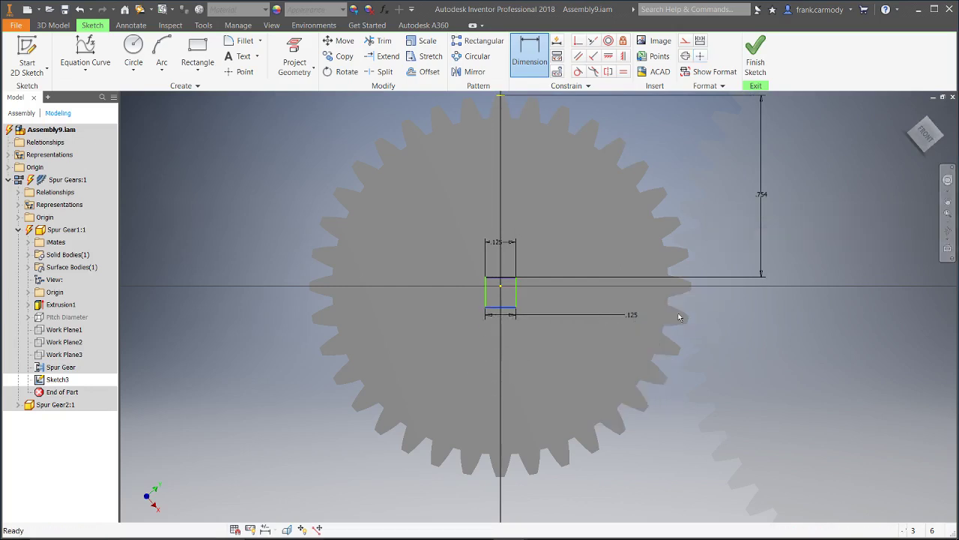
Step: Try to dimension the vertical distance between the gear's topmost and bottommost tooth tips
{"action": "left_click", "coordinate": [516, 69]}
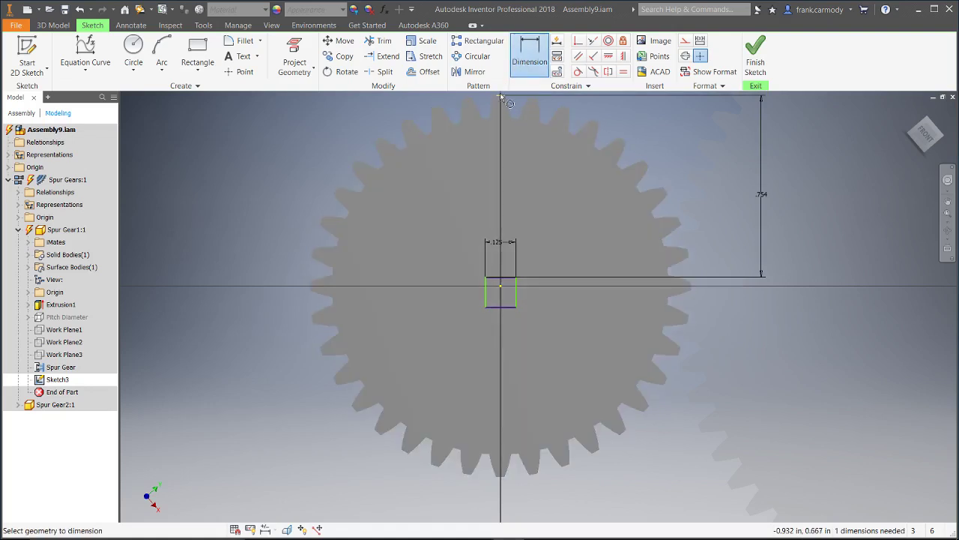
{"action": "left_click", "coordinate": [499, 476]}
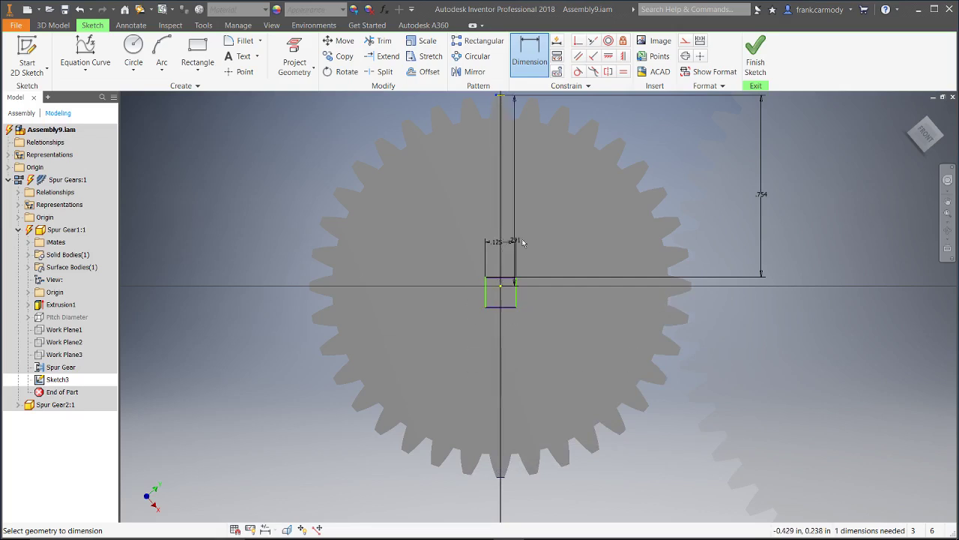
{"action": "right_click", "coordinate": [546, 237]}
{"action": "left_click", "coordinate": [585, 239]}
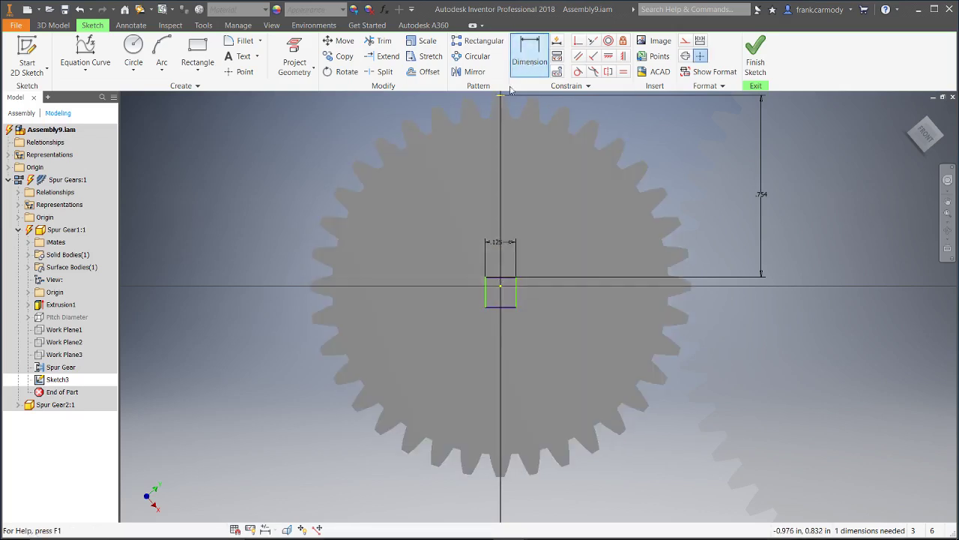
{"action": "left_click", "coordinate": [496, 476]}
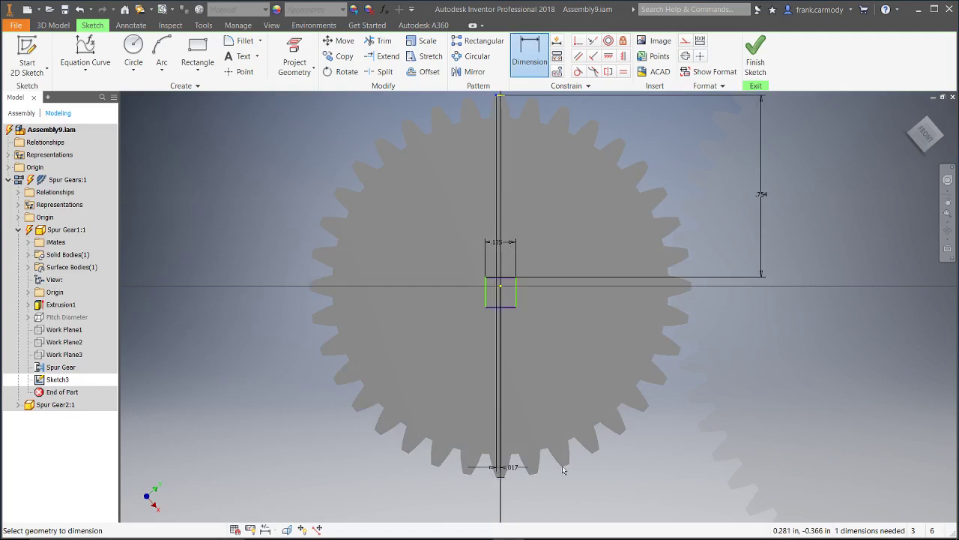
{"action": "right_click", "coordinate": [750, 427]}
{"action": "left_click", "coordinate": [788, 416]}
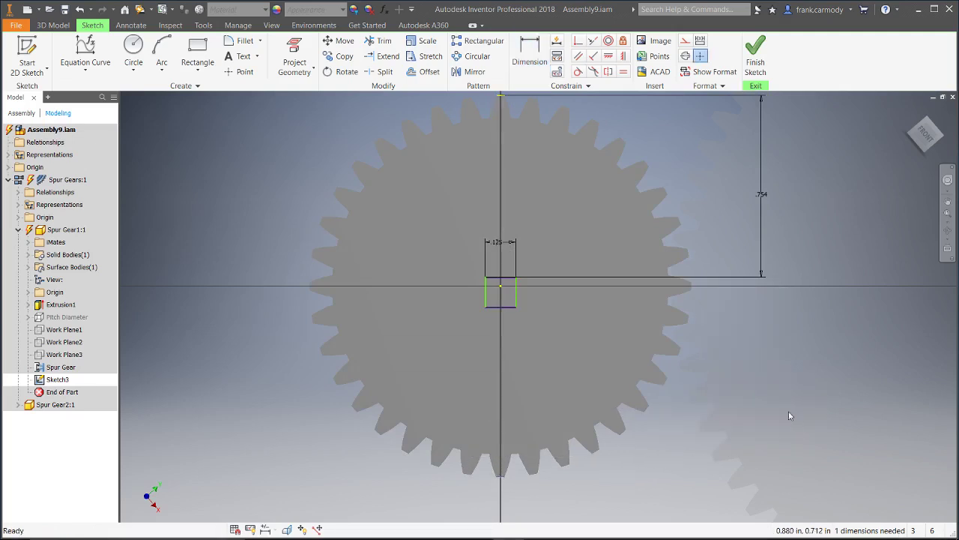
{"action": "left_click", "coordinate": [529, 54]}
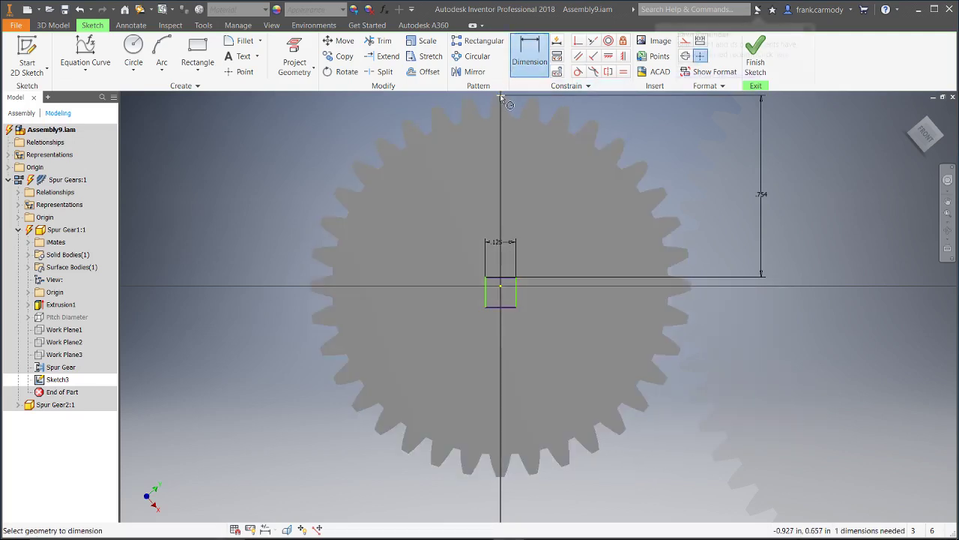
{"action": "scroll", "coordinate": [497, 121], "scroll_direction": "down", "scroll_amount": 5}
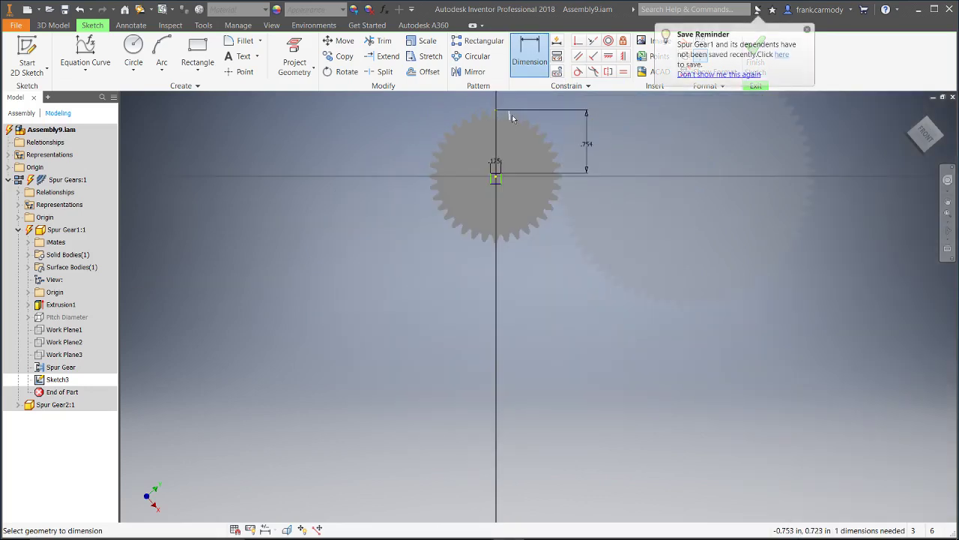
{"action": "scroll", "coordinate": [495, 120], "scroll_direction": "up", "scroll_amount": 3}
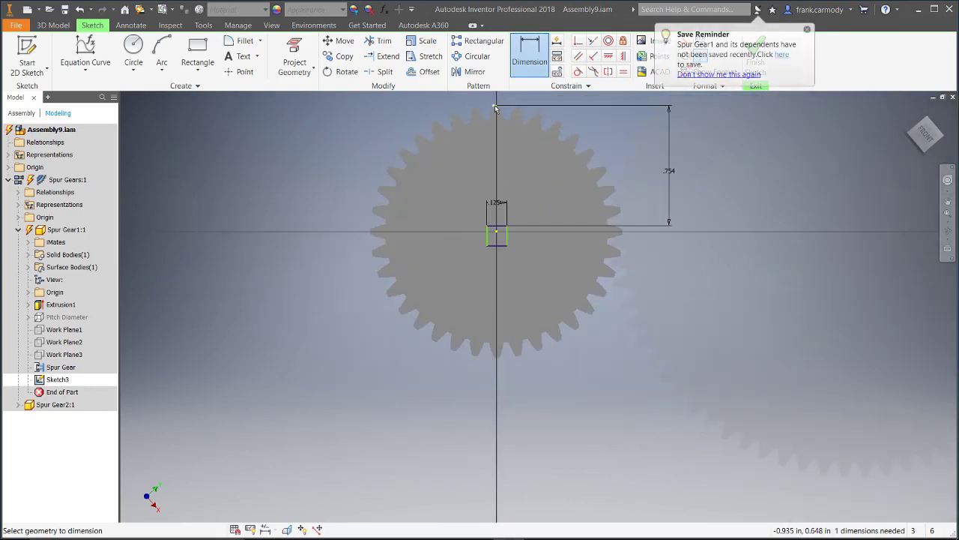
{"action": "scroll", "coordinate": [496, 108], "scroll_direction": "up", "scroll_amount": 6}
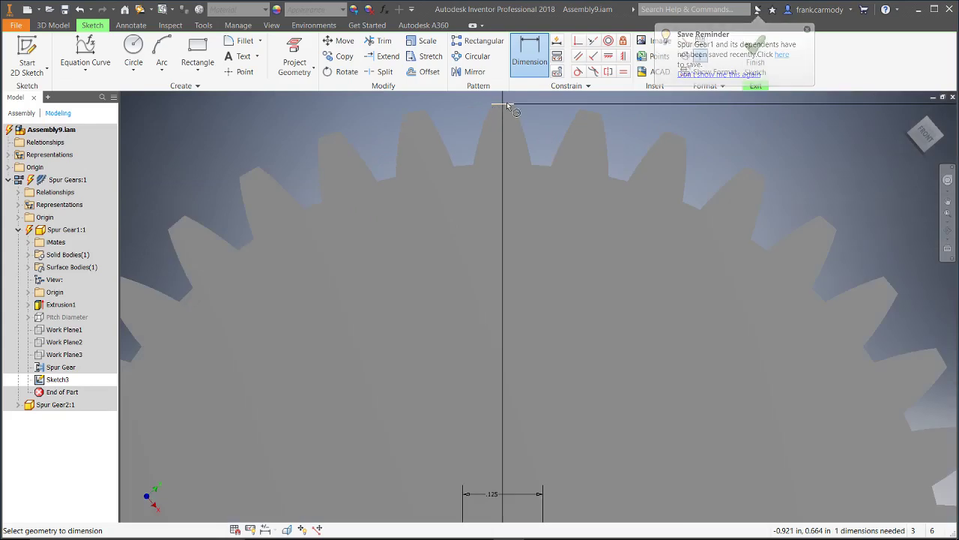
{"action": "mouse_move", "coordinate": [504, 107]}
{"action": "left_mouse_down"}
{"action": "mouse_move", "coordinate": [520, 207]}
{"action": "mouse_move", "coordinate": [509, 233]}
{"action": "mouse_move", "coordinate": [593, 254]}
{"action": "mouse_move", "coordinate": [542, 400]}
{"action": "mouse_move", "coordinate": [592, 480]}
{"action": "mouse_move", "coordinate": [544, 516]}
{"action": "mouse_move", "coordinate": [533, 508]}
{"action": "left_mouse_up"}
{"action": "scroll", "coordinate": [510, 225], "scroll_direction": "up", "scroll_amount": 3}
{"action": "scroll", "coordinate": [510, 233], "scroll_direction": "down", "scroll_amount": 5}
{"action": "scroll", "coordinate": [542, 400], "scroll_direction": "up", "scroll_amount": 4}
{"action": "scroll", "coordinate": [545, 399], "scroll_direction": "down", "scroll_amount": 10}
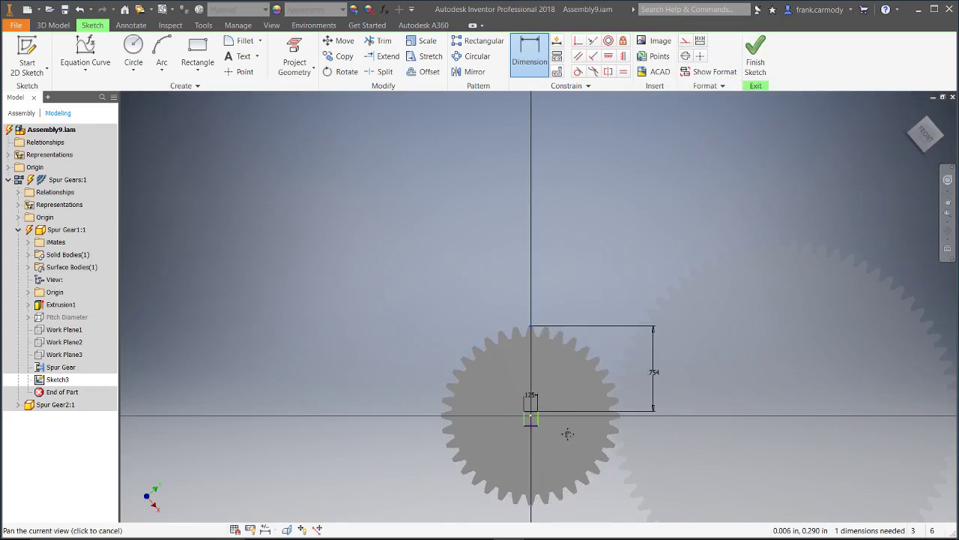
{"action": "middle_click_drag", "start_coordinate": [567, 435], "coordinate": [541, 286]}
{"action": "scroll", "coordinate": [505, 361], "scroll_direction": "down", "scroll_amount": 3}
{"action": "scroll", "coordinate": [506, 356], "scroll_direction": "up", "scroll_amount": 4}
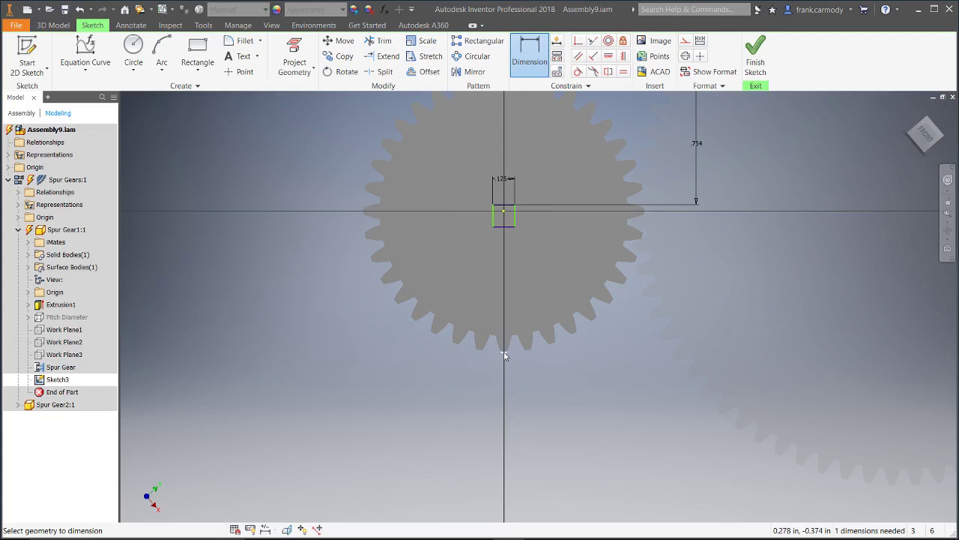
{"action": "scroll", "coordinate": [525, 305], "scroll_direction": "up", "scroll_amount": 6}
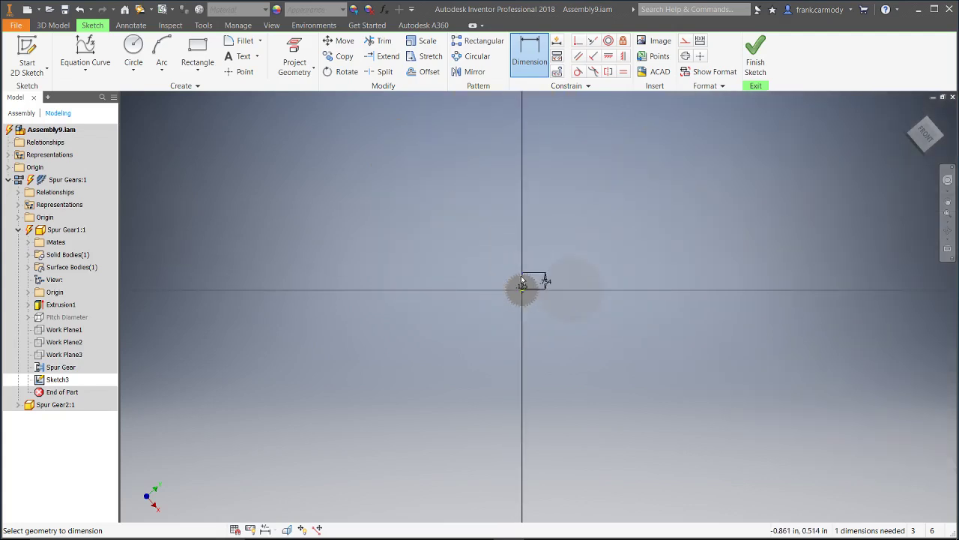
{"action": "scroll", "coordinate": [523, 281], "scroll_direction": "down", "scroll_amount": 6}
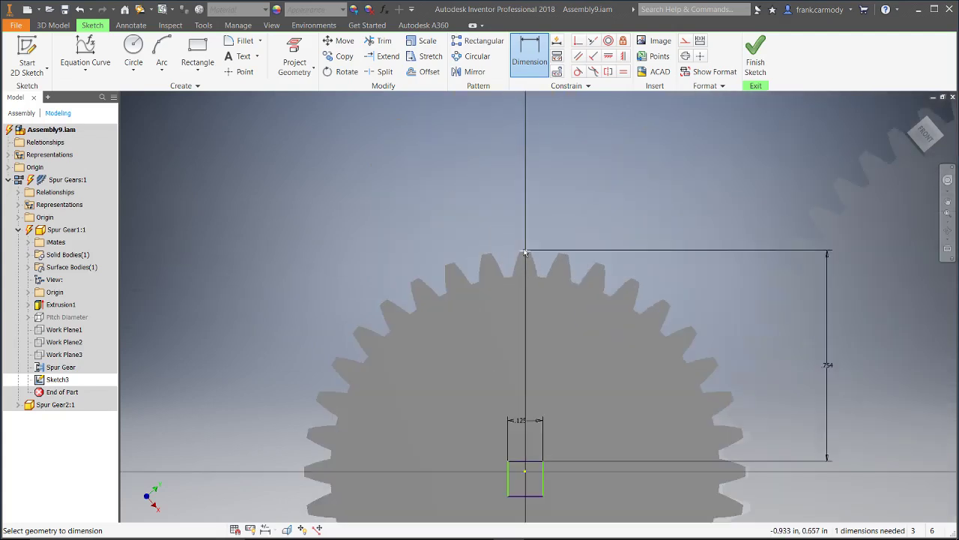
{"action": "right_click", "coordinate": [786, 333]}
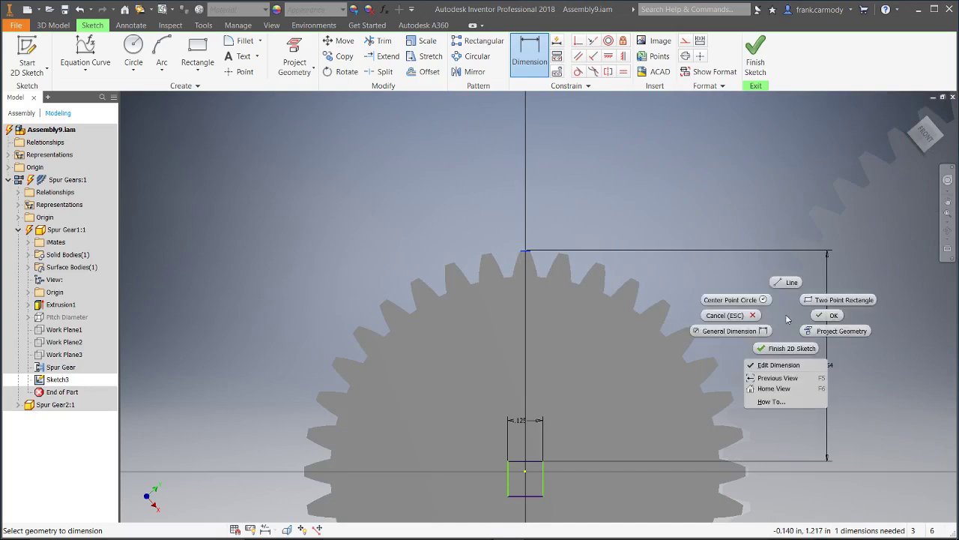
{"action": "left_click", "coordinate": [739, 317]}
Step: Delete the vertical dimension between the square's upper edge and the gear's topmost tooth tip
{"action": "mouse_move", "coordinate": [705, 350]}
{"action": "middle_mouse_down"}
{"action": "mouse_move", "coordinate": [649, 274]}
{"action": "mouse_move", "coordinate": [668, 165]}
{"action": "mouse_move", "coordinate": [696, 197]}
{"action": "mouse_move", "coordinate": [693, 215]}
{"action": "middle_mouse_up"}
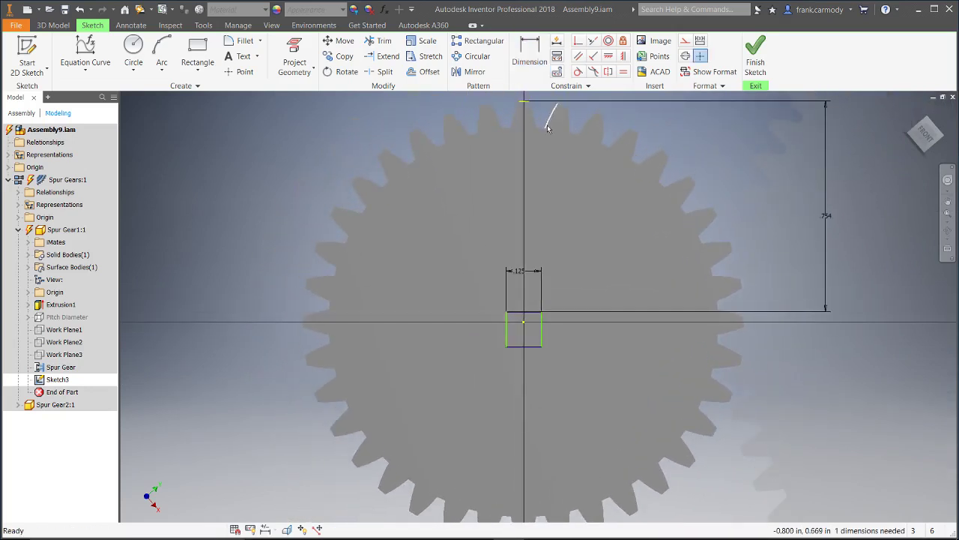
{"action": "left_click", "coordinate": [826, 219]}
{"action": "key", "text": "Delete"}
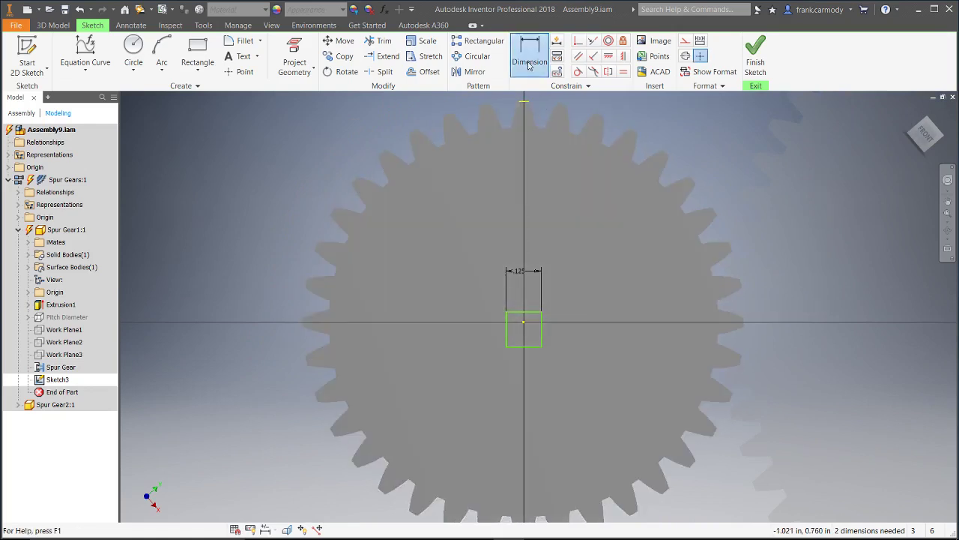
Step: Try again to dimension the gear's full height from the topmost tooth tip to the opposite tip
{"action": "left_click", "coordinate": [530, 65]}
{"action": "left_click", "coordinate": [525, 105]}
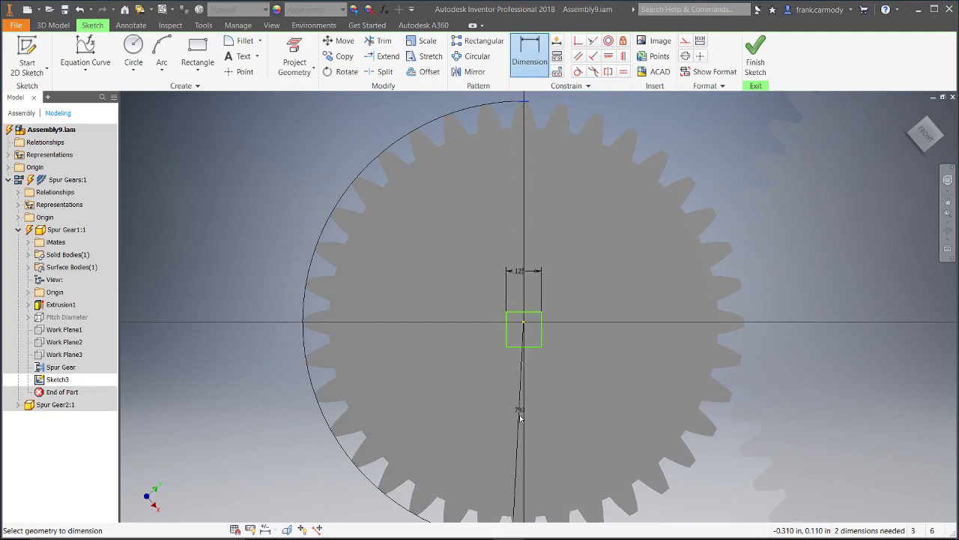
{"action": "scroll", "coordinate": [517, 437], "scroll_direction": "up", "scroll_amount": 3}
{"action": "scroll", "coordinate": [518, 437], "scroll_direction": "down", "scroll_amount": 5}
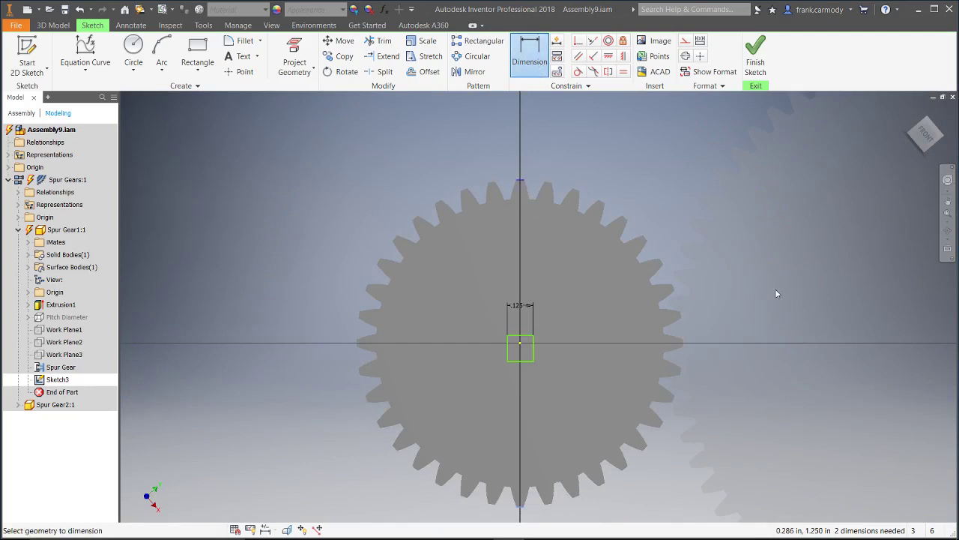
{"action": "scroll", "coordinate": [630, 285], "scroll_direction": "down", "scroll_amount": 4}
{"action": "scroll", "coordinate": [600, 304], "scroll_direction": "up", "scroll_amount": 5}
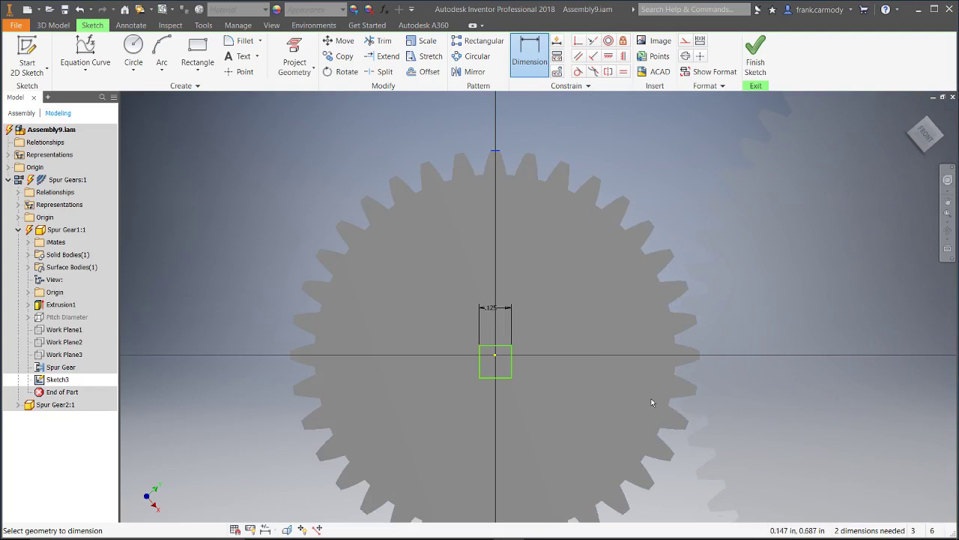
{"action": "middle_click_drag", "start_coordinate": [622, 413], "coordinate": [647, 371]}
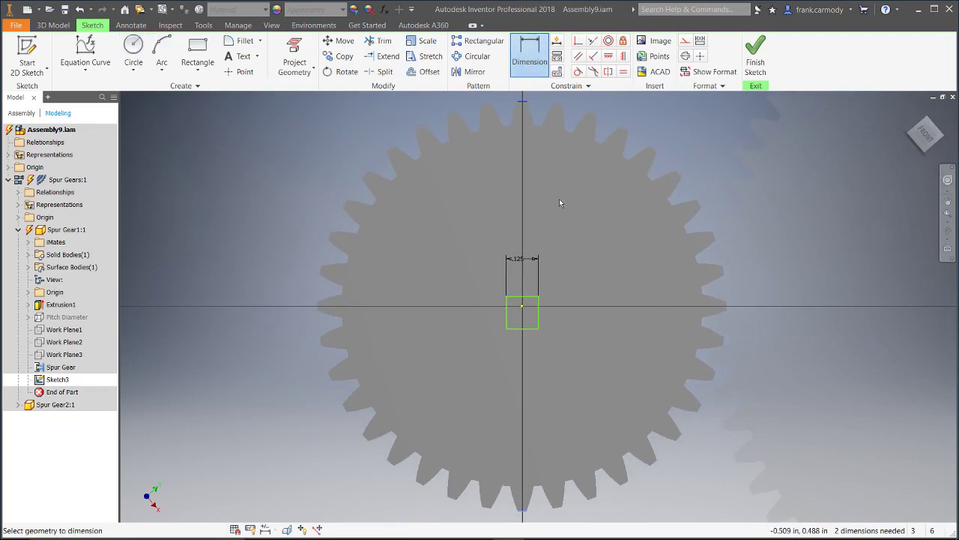
Step: Draw a vertical line through the gear's centre from the topmost tooth tip to the bottommost tooth tip
{"action": "left_click", "coordinate": [161, 66]}
{"action": "left_click", "coordinate": [85, 70]}
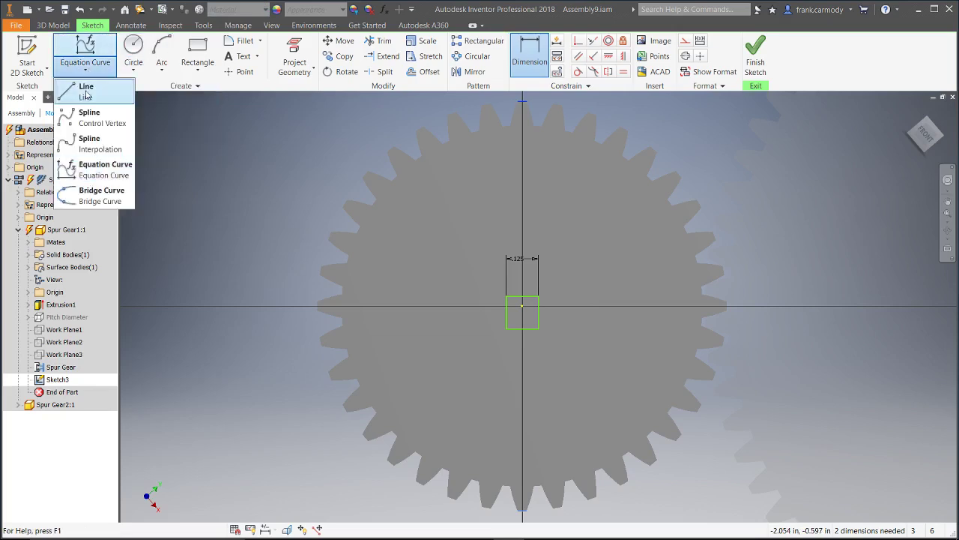
{"action": "left_click", "coordinate": [83, 89]}
{"action": "left_click", "coordinate": [522, 103]}
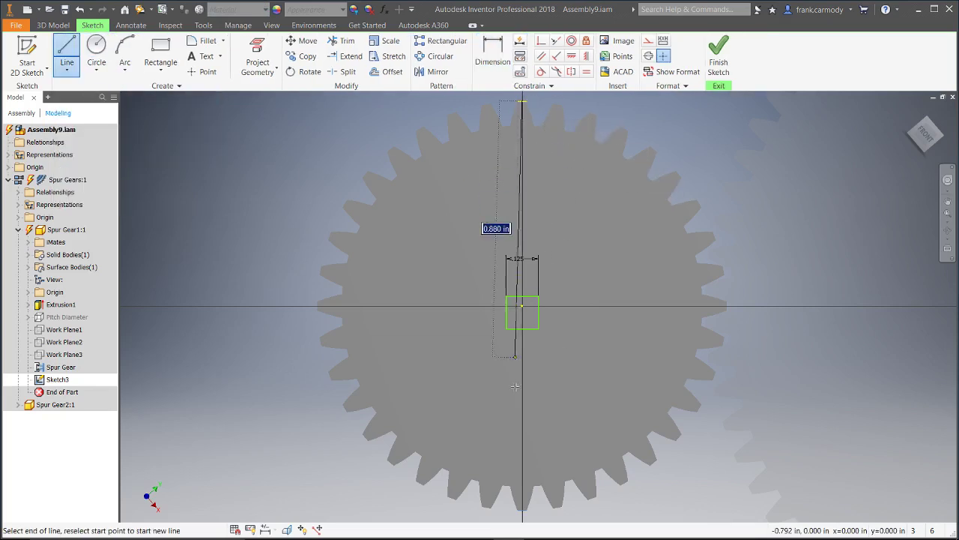
{"action": "left_click", "coordinate": [523, 510]}
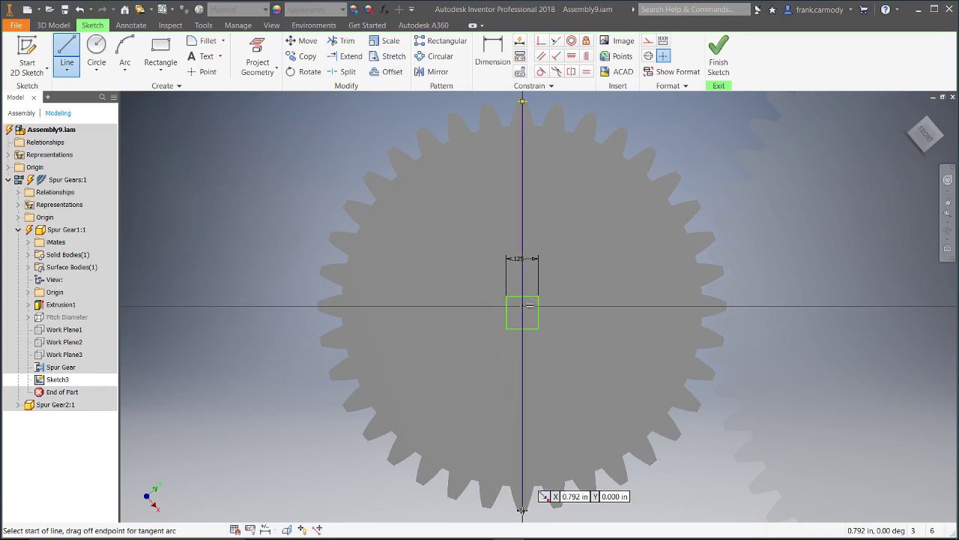
{"action": "right_click", "coordinate": [712, 389]}
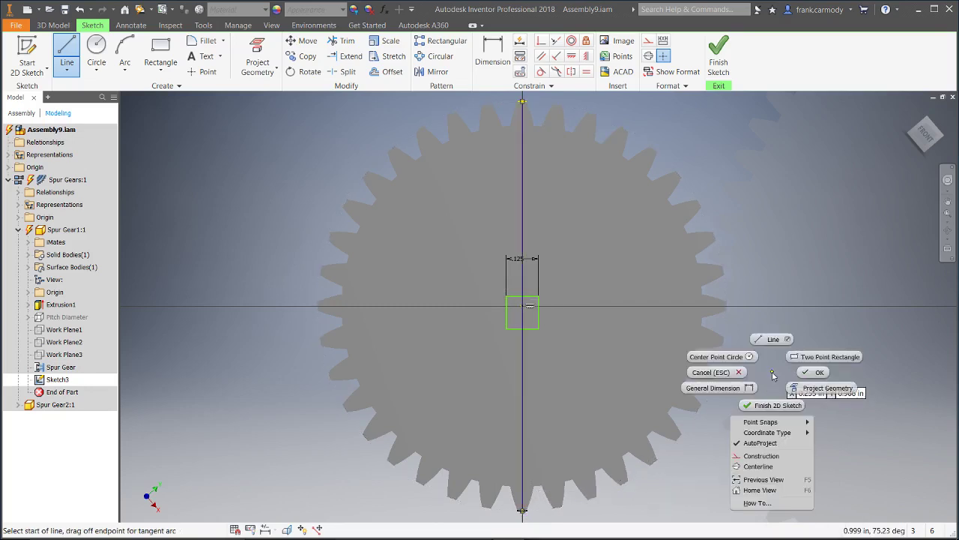
{"action": "left_click", "coordinate": [814, 377]}
Step: Dimension the length of the vertical tip-to-tip line and accept it as a driven dimension
{"action": "left_click", "coordinate": [493, 53]}
{"action": "left_click", "coordinate": [523, 172]}
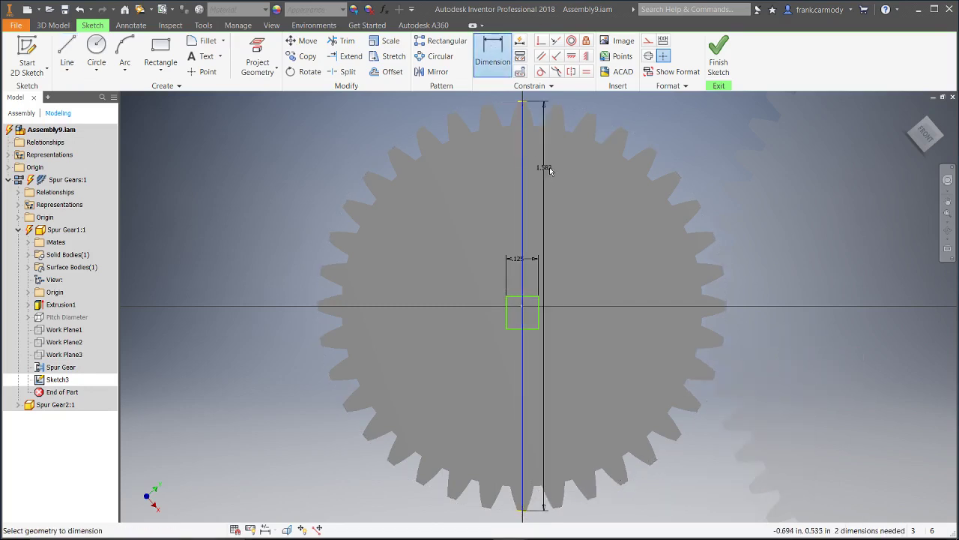
{"action": "left_click", "coordinate": [826, 261]}
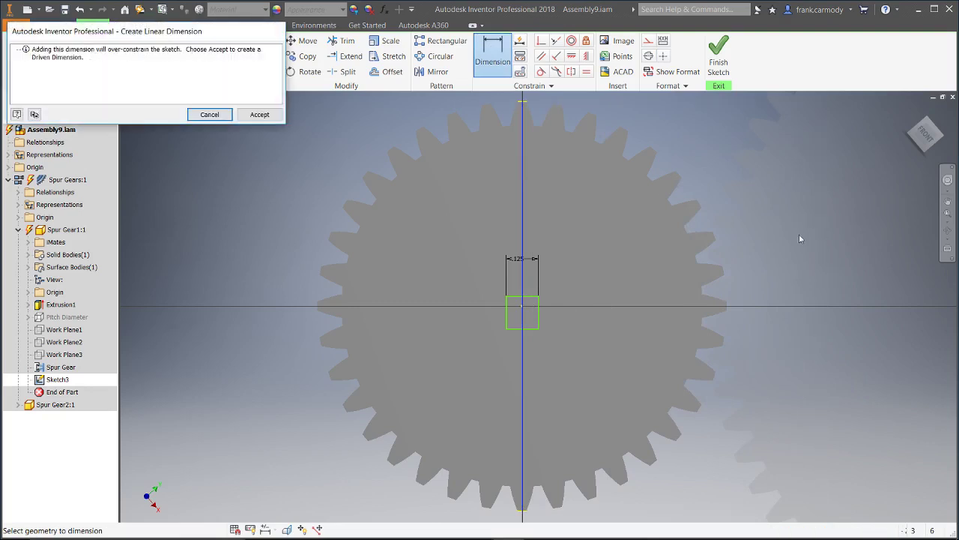
{"action": "left_click", "coordinate": [260, 115]}
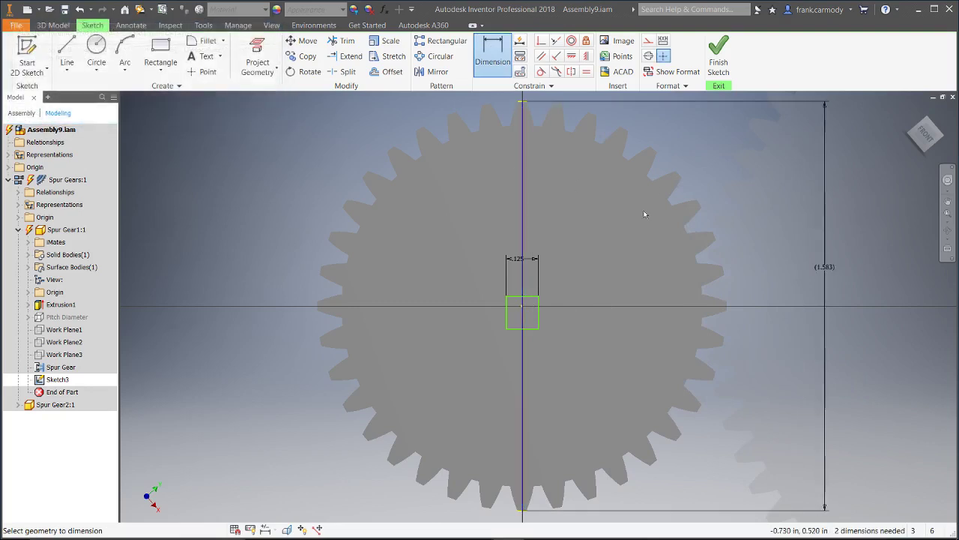
Step: Dimension the square's upper edge from the gear's topmost tooth tip and set the value to half the line's length, d22 / 2
{"action": "left_click", "coordinate": [527, 297]}
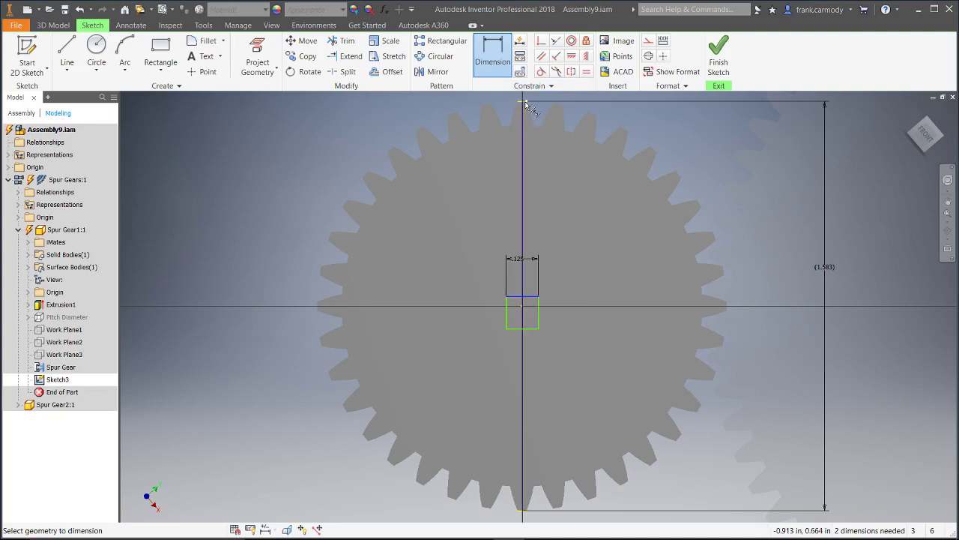
{"action": "left_click", "coordinate": [778, 186]}
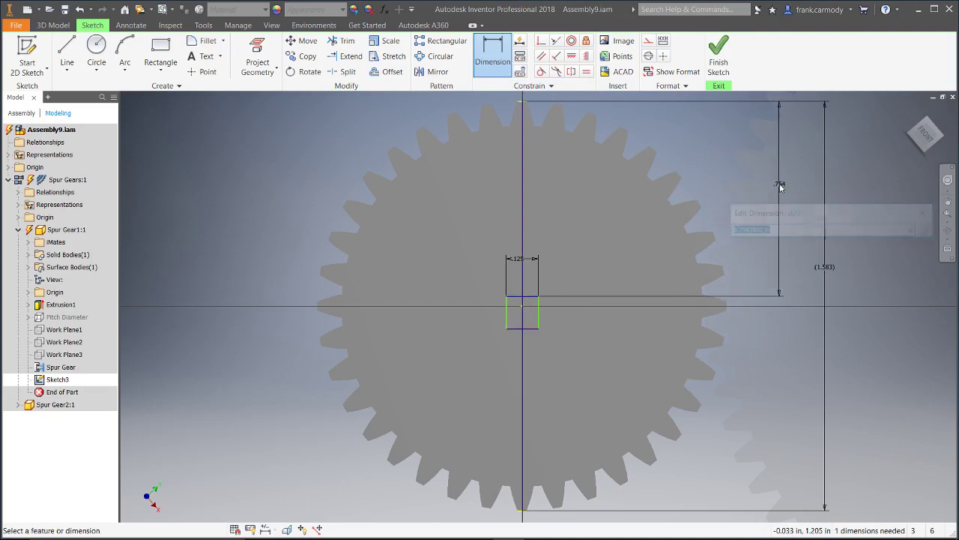
{"action": "left_click", "coordinate": [824, 268]}
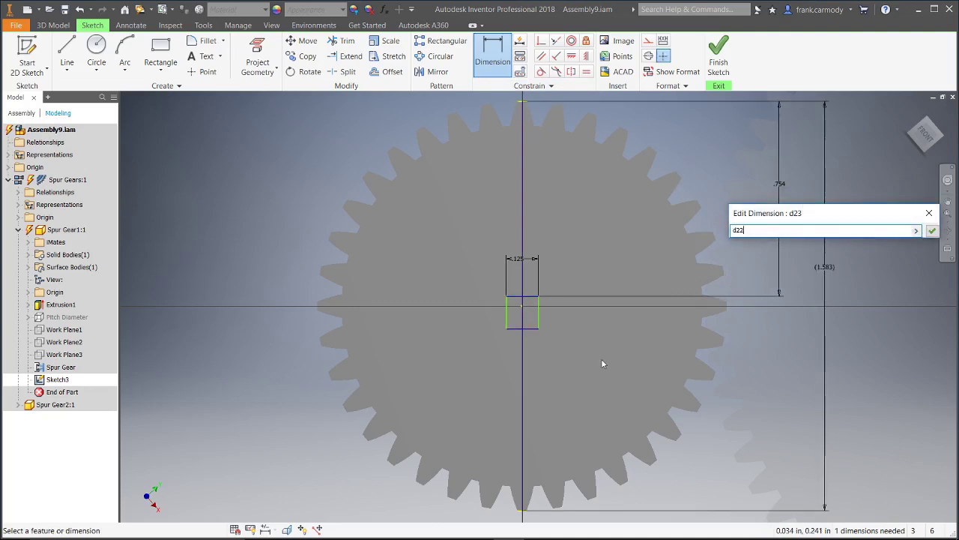
{"action": "key", "text": "Return"}
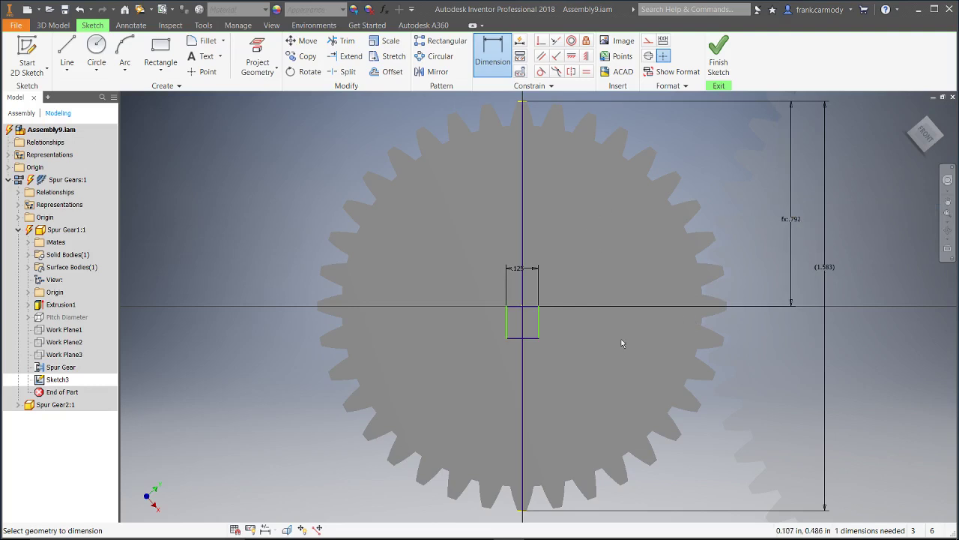
Step: Change the square's offset formula to d22 / 2 ul minus half the square's width d20, centring the square vertically
{"action": "right_click", "coordinate": [785, 219]}
{"action": "key", "text": "Escape"}
{"action": "double_click", "coordinate": [784, 219]}
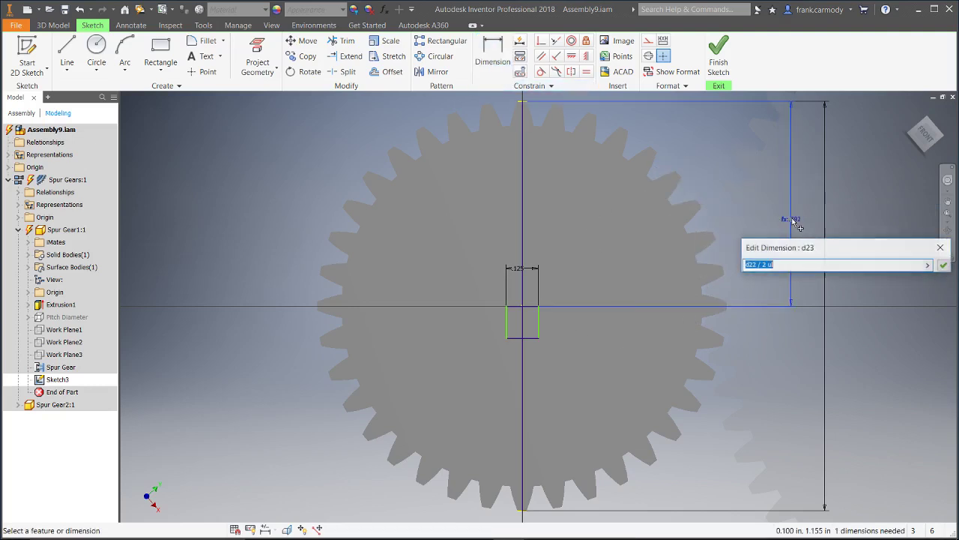
{"action": "left_click", "coordinate": [795, 267]}
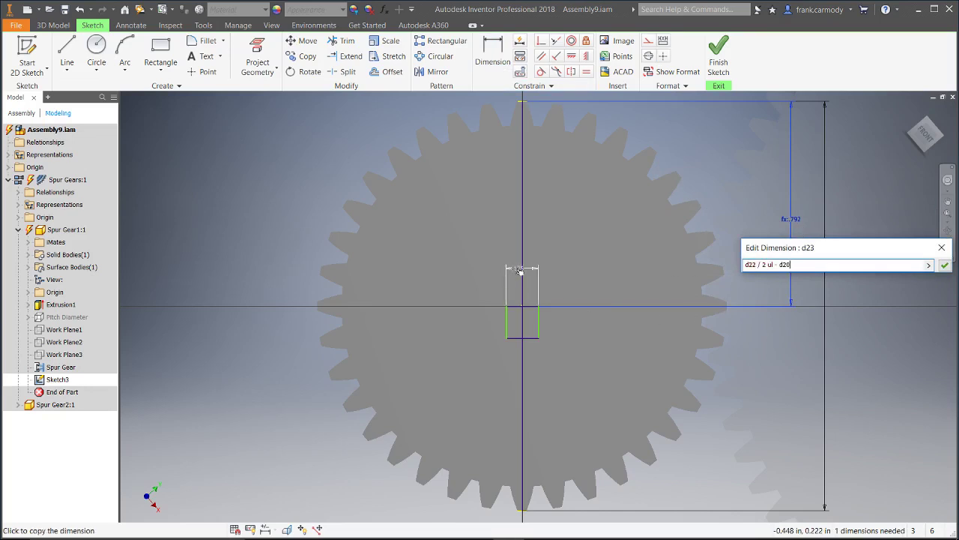
{"action": "key", "text": "Return"}
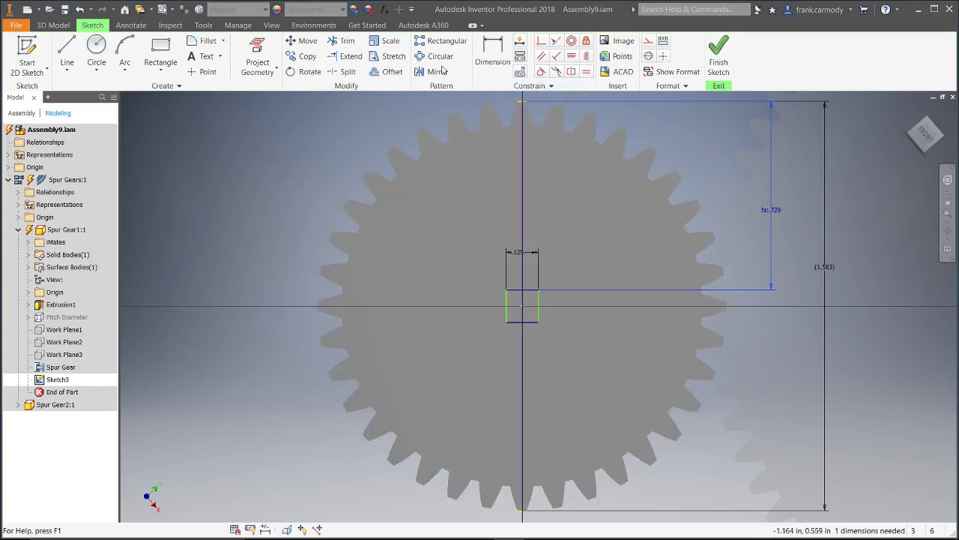
Step: Try to draw a horizontal line through the gear's centre between the leftmost and rightmost tooth tips
{"action": "left_click", "coordinate": [67, 53]}
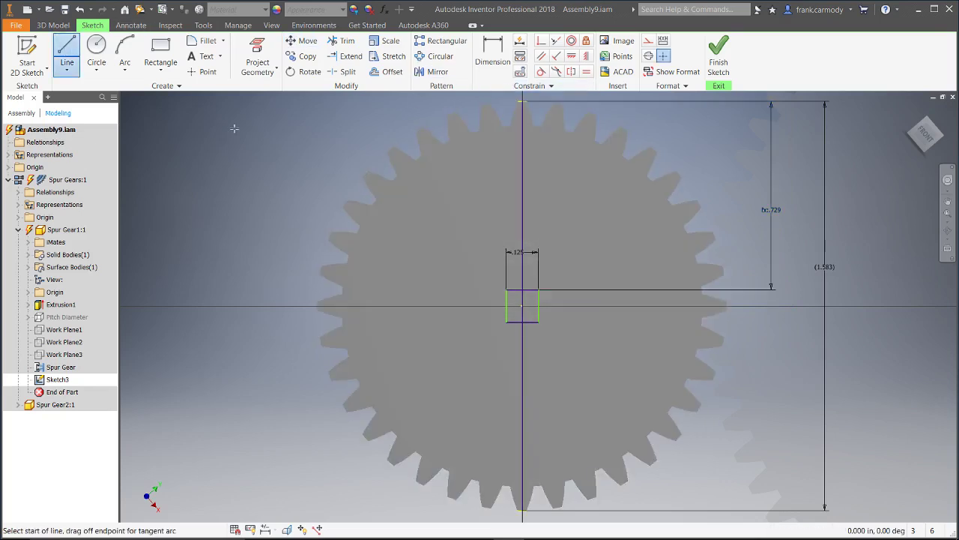
{"action": "left_click", "coordinate": [317, 306]}
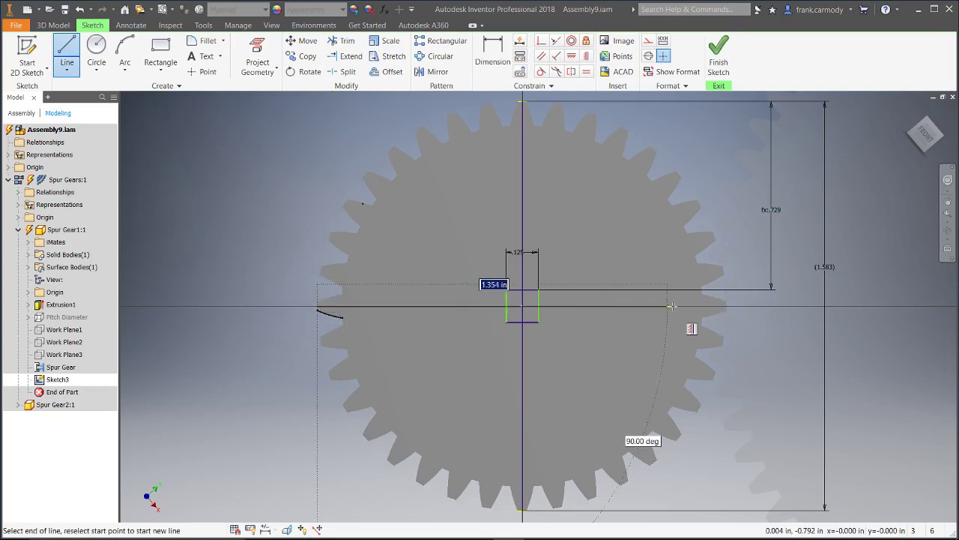
{"action": "left_click", "coordinate": [727, 306]}
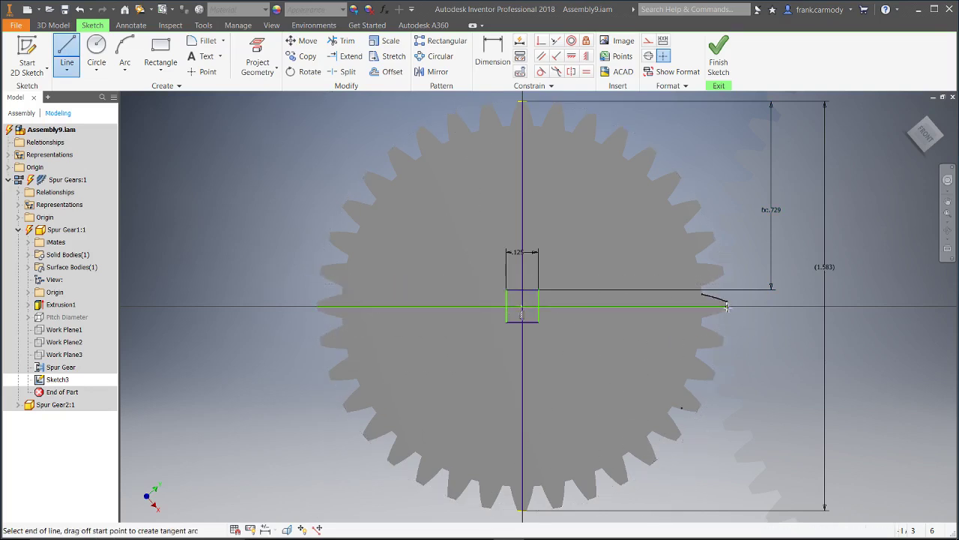
{"action": "right_click", "coordinate": [823, 342]}
{"action": "left_click", "coordinate": [753, 349]}
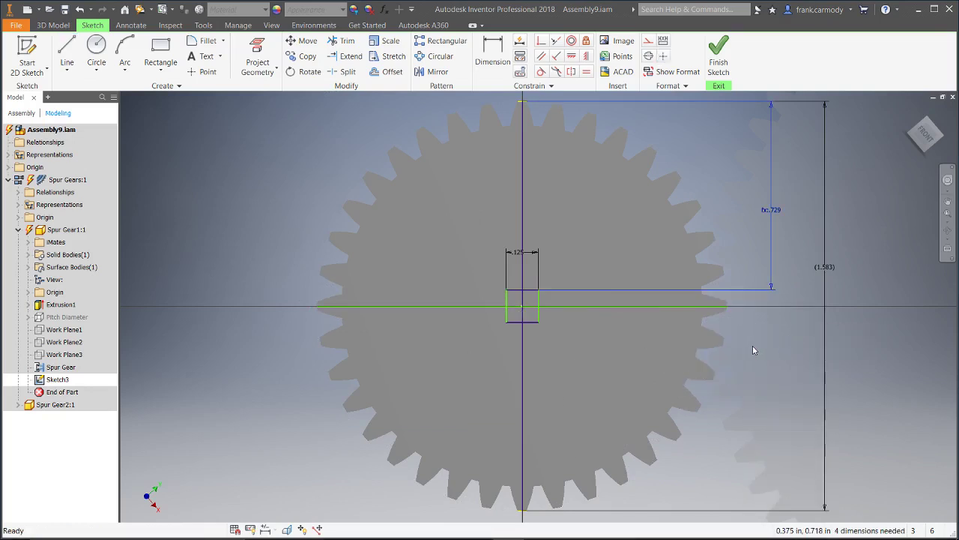
{"action": "left_click", "coordinate": [753, 349]}
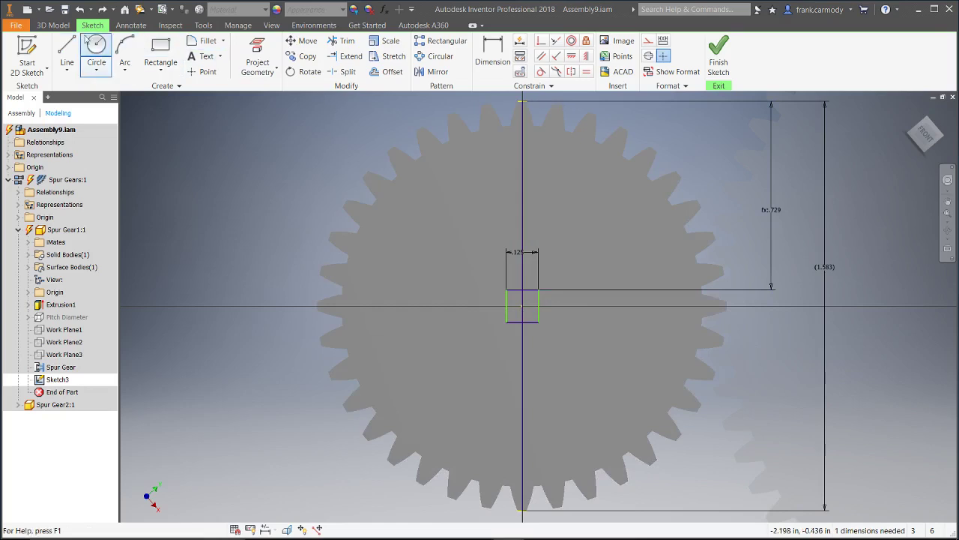
Step: Draw a horizontal line across the gear, joining the tip edges of the leftmost and rightmost teeth
{"action": "left_click", "coordinate": [67, 51]}
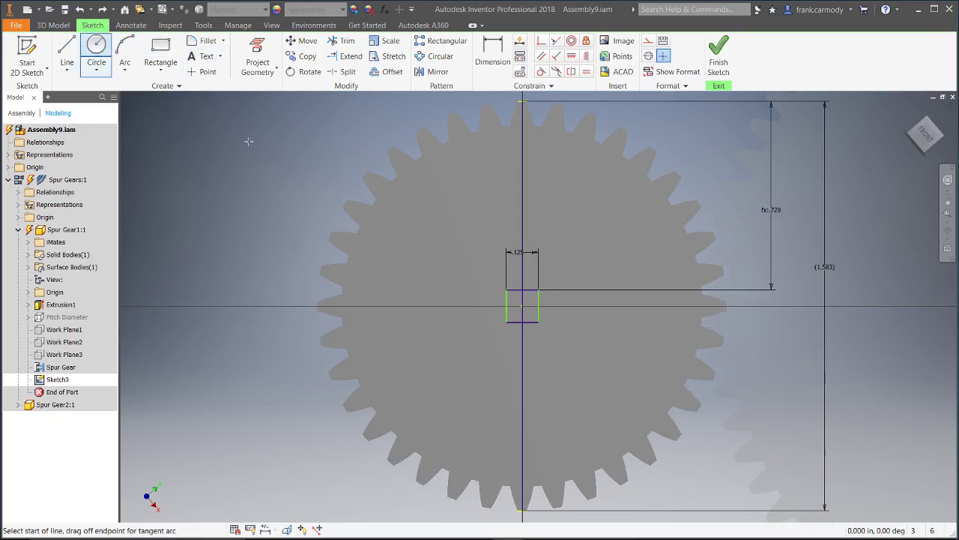
{"action": "left_click", "coordinate": [318, 304]}
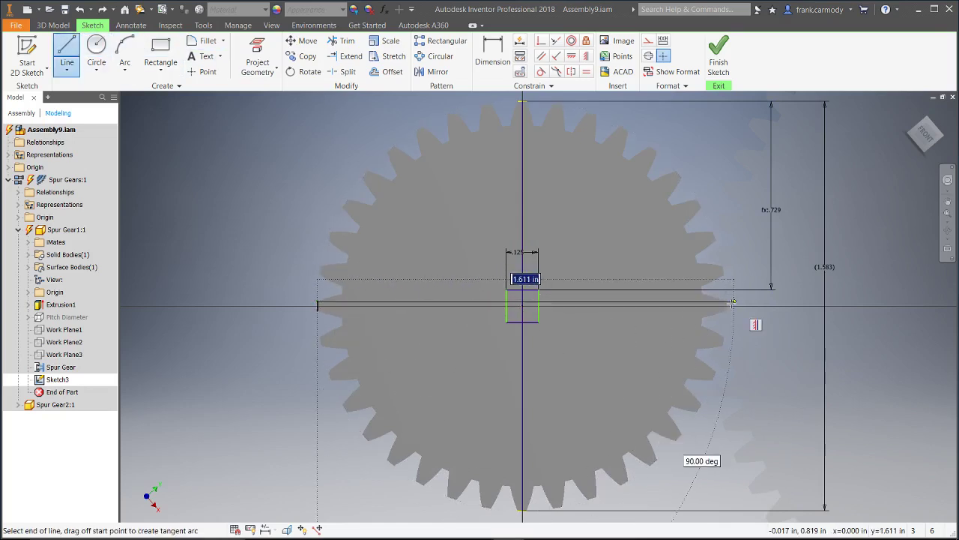
{"action": "left_click", "coordinate": [727, 303]}
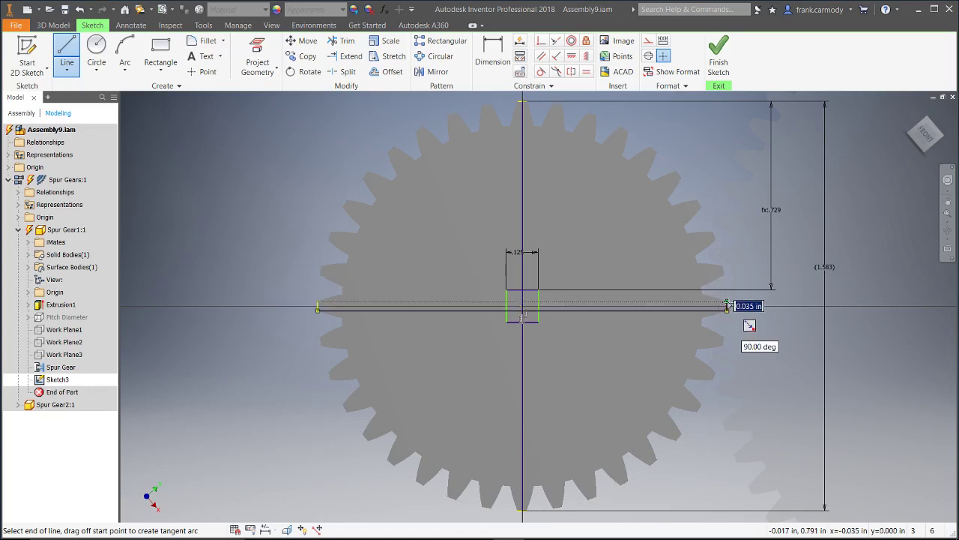
{"action": "right_click", "coordinate": [793, 352]}
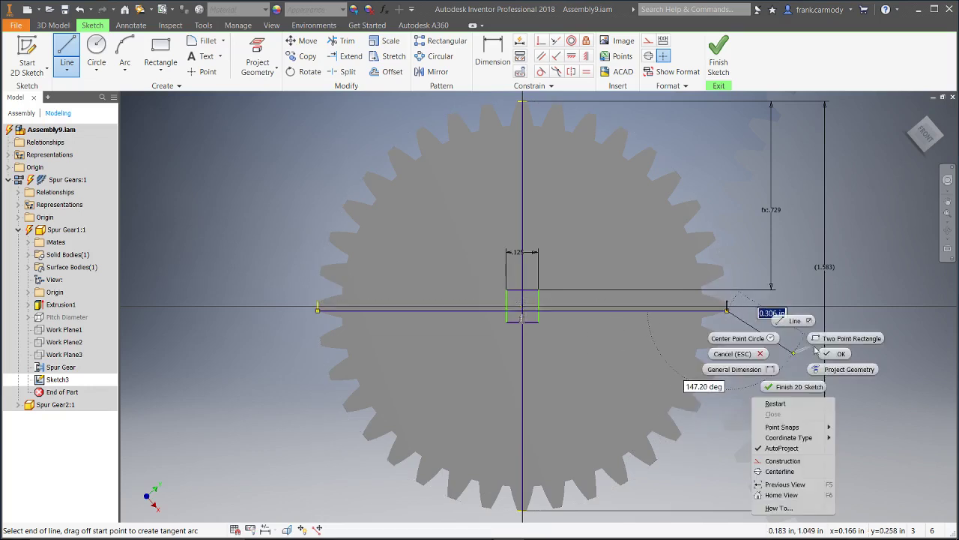
{"action": "left_click", "coordinate": [842, 347]}
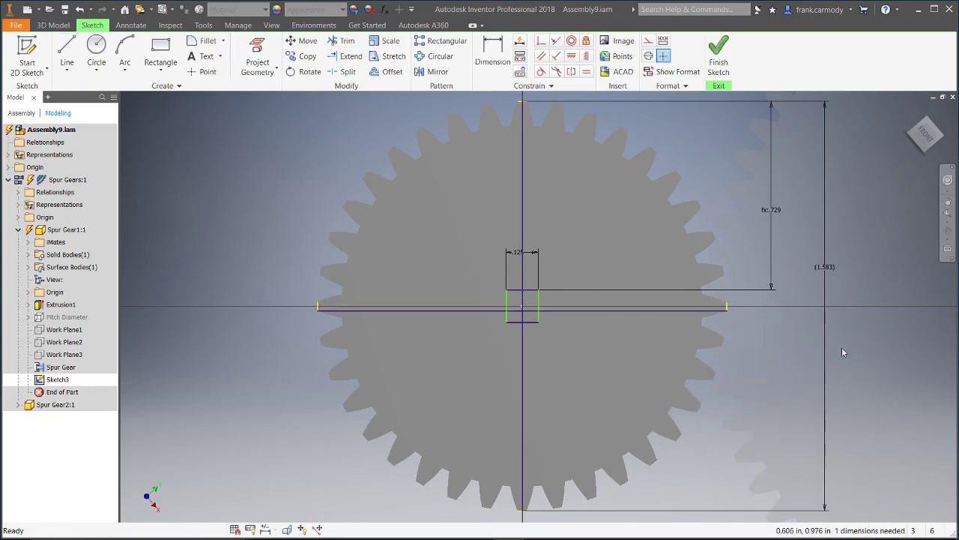
{"action": "left_click", "coordinate": [493, 53]}
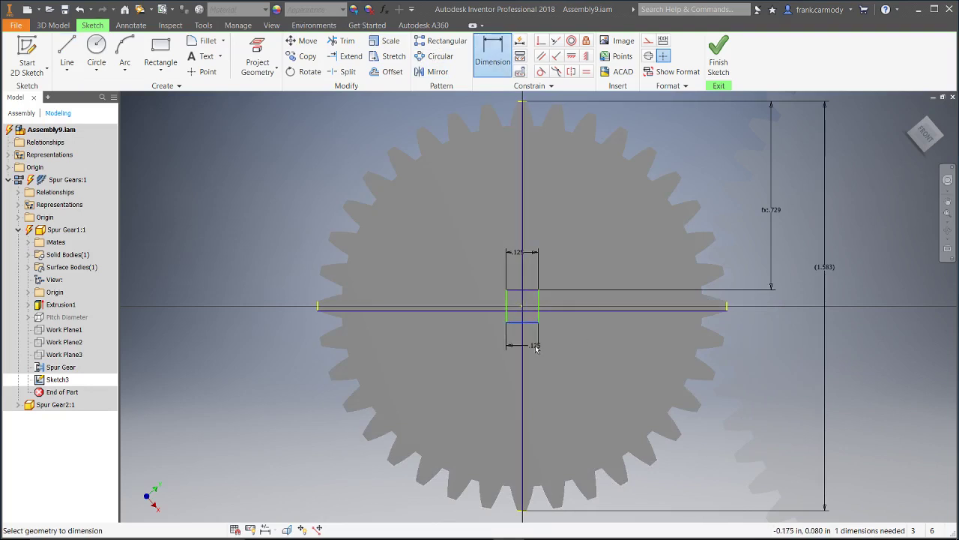
{"action": "right_click", "coordinate": [535, 345]}
{"action": "left_click", "coordinate": [578, 321]}
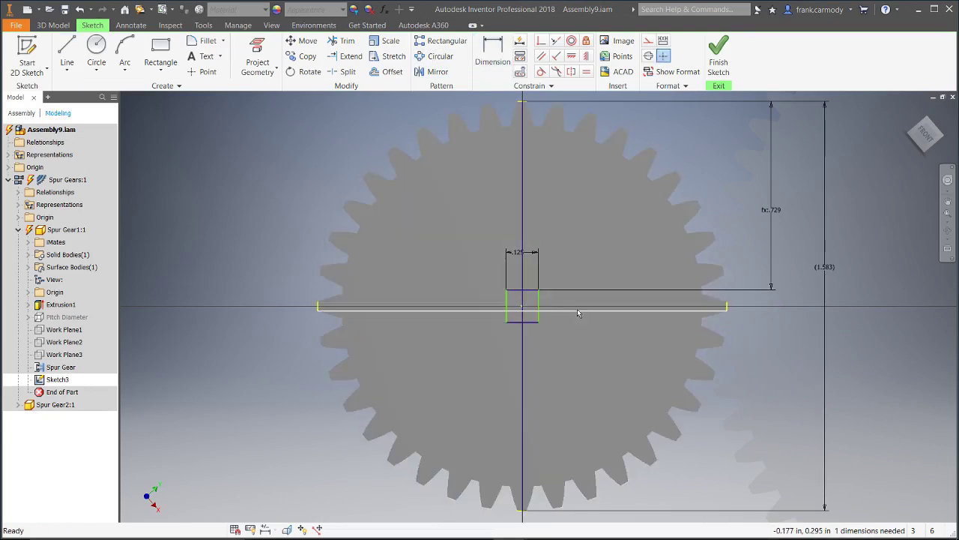
Step: Dimension the length of the horizontal tip-to-tip line below the gear and accept it as a driven dimension
{"action": "key", "text": "d"}
{"action": "left_click", "coordinate": [594, 317]}
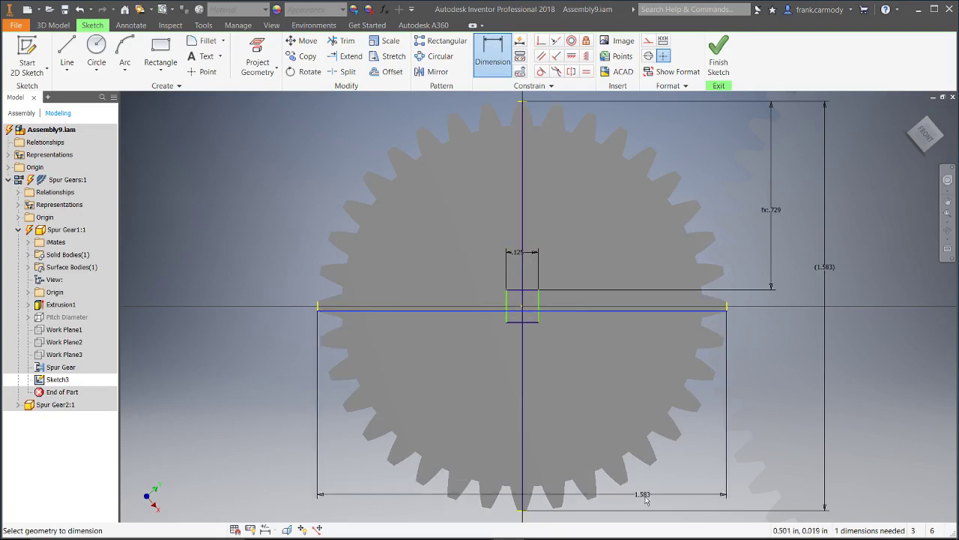
{"action": "left_click", "coordinate": [644, 497]}
{"action": "left_click", "coordinate": [262, 114]}
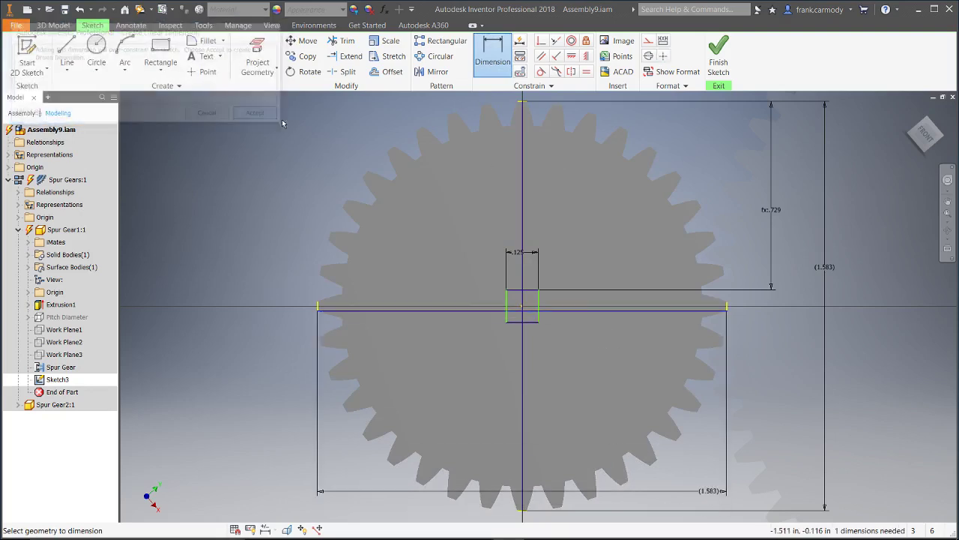
{"action": "left_click", "coordinate": [775, 293]}
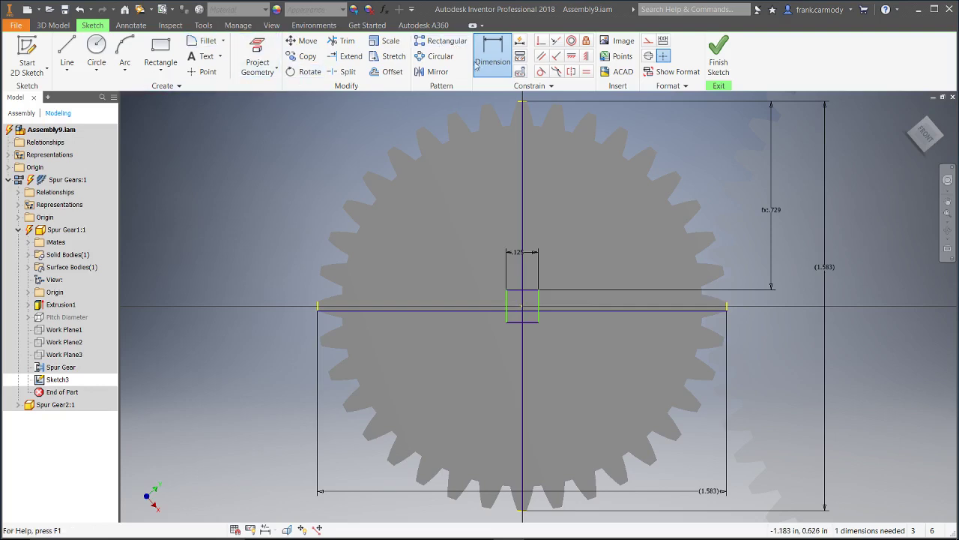
Step: Dimension the square's left edge from the gear's leftmost tooth tip and set the value to d24/2 - d20/2
{"action": "left_click", "coordinate": [318, 307]}
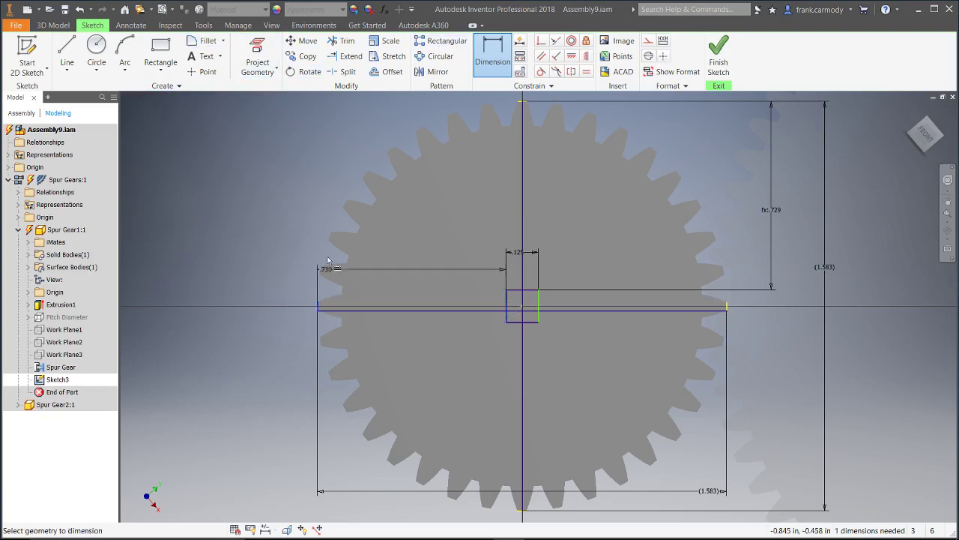
{"action": "left_click", "coordinate": [348, 121]}
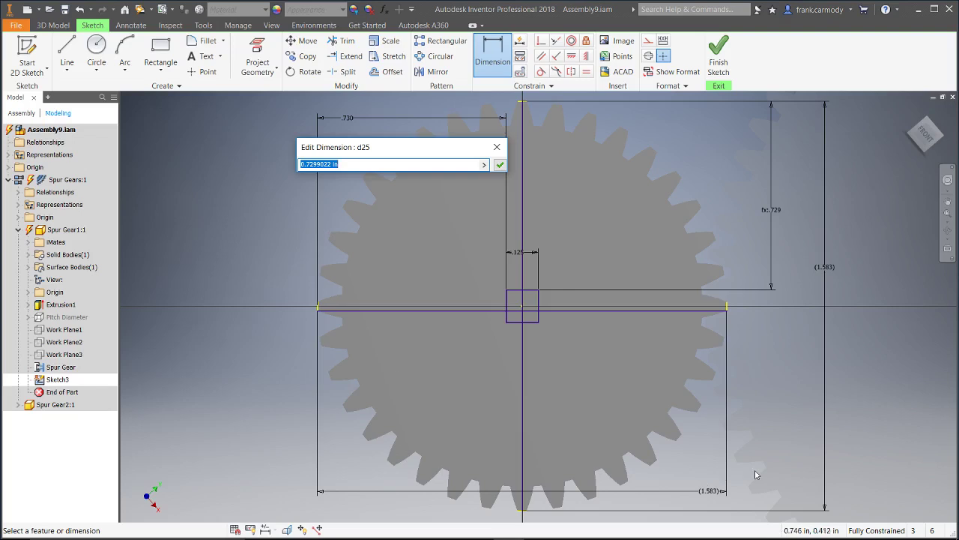
{"action": "left_click", "coordinate": [718, 492]}
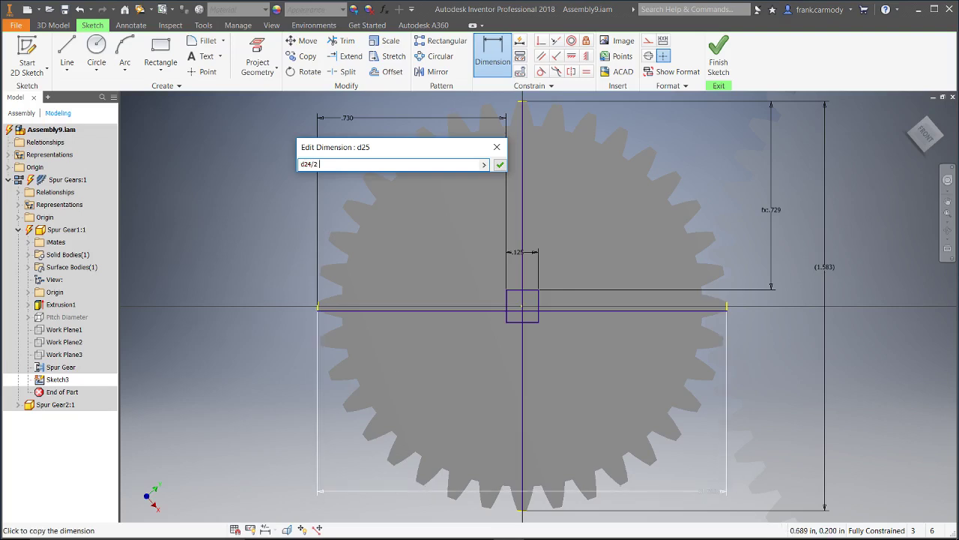
{"action": "type", "text": "-"}
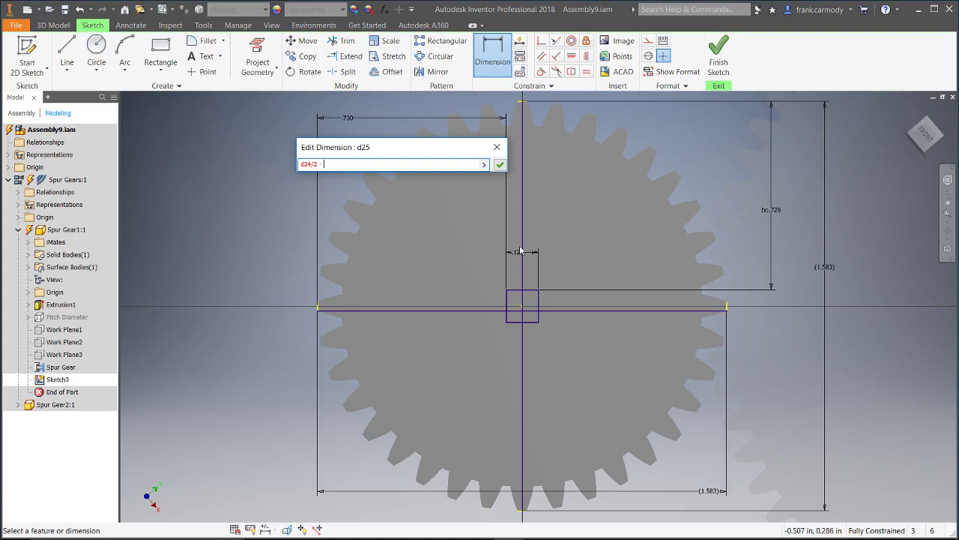
{"action": "left_click", "coordinate": [521, 251]}
{"action": "type", "text": "/2"}
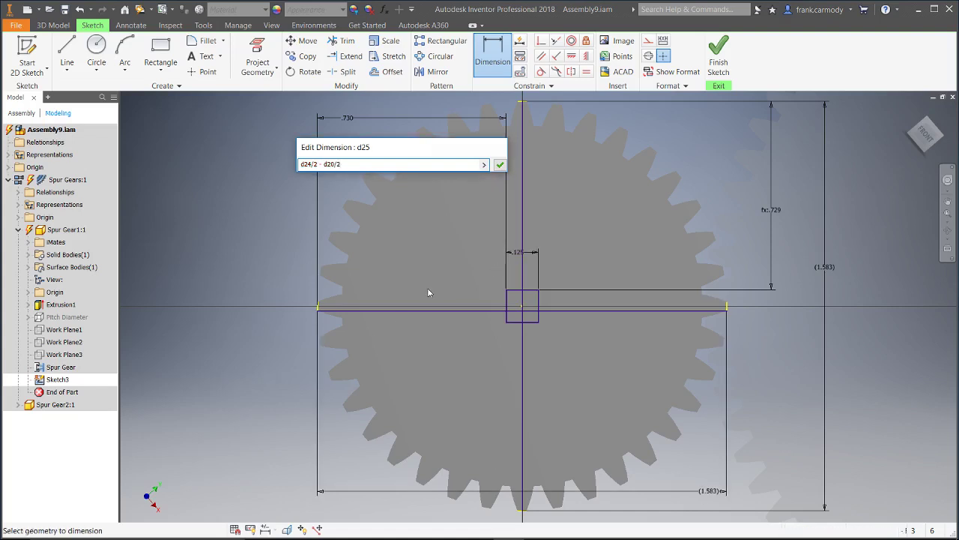
{"action": "key", "text": "Return"}
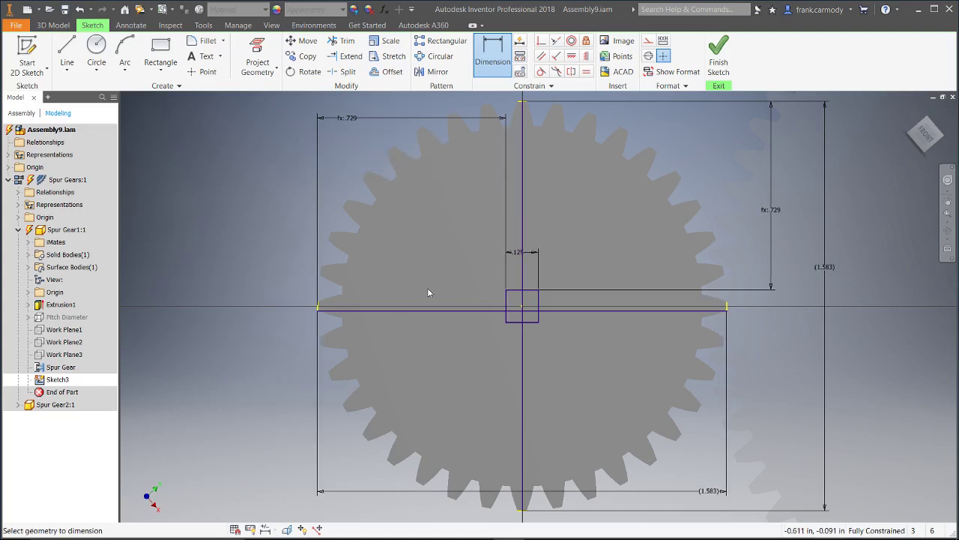
Step: Finish the sketch and extrude the central square as a 1 in cut through the smaller gear
{"action": "left_click", "coordinate": [718, 60]}
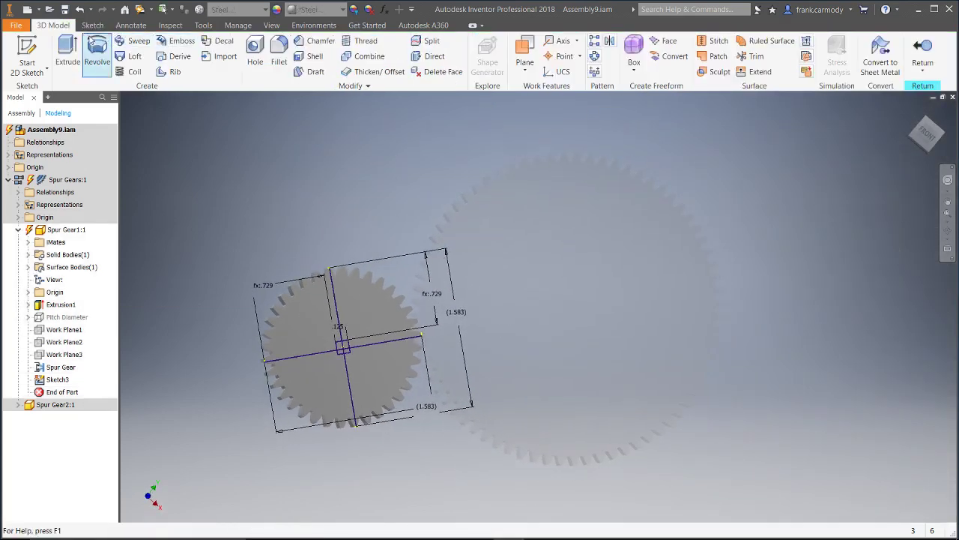
{"action": "left_click", "coordinate": [67, 51]}
{"action": "left_click", "coordinate": [347, 353]}
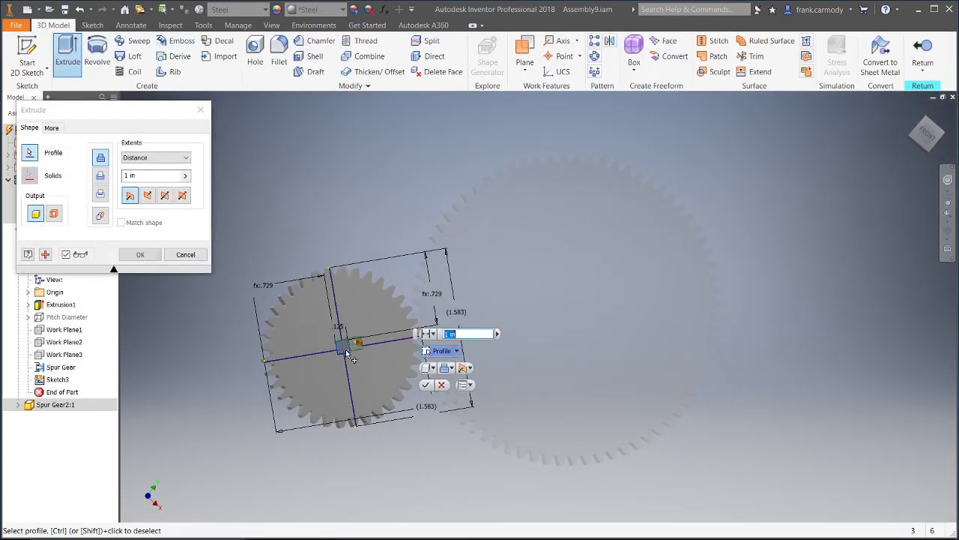
{"action": "left_click", "coordinate": [450, 368]}
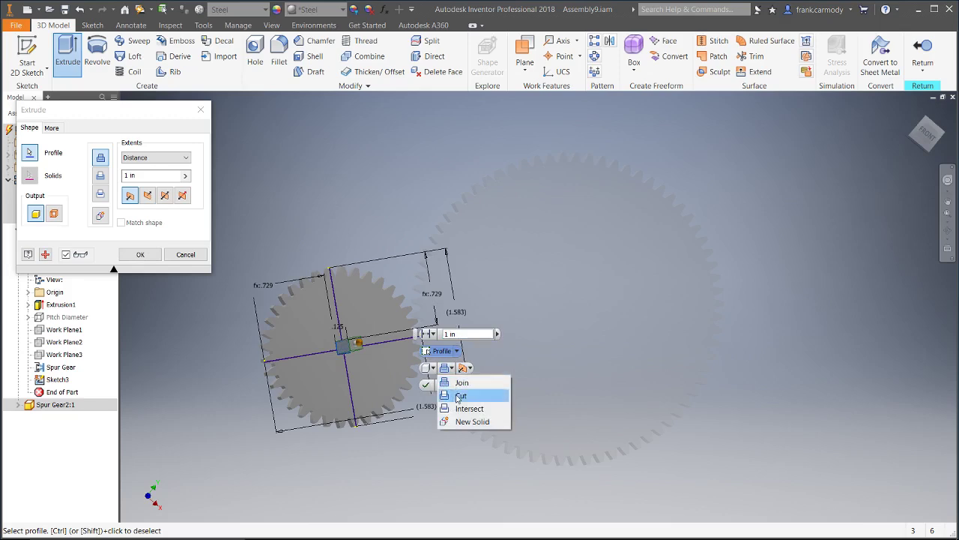
{"action": "left_click", "coordinate": [461, 395]}
{"action": "middle_click_drag", "start_coordinate": [904, 160], "coordinate": [899, 162]}
{"action": "left_click", "coordinate": [898, 161]}
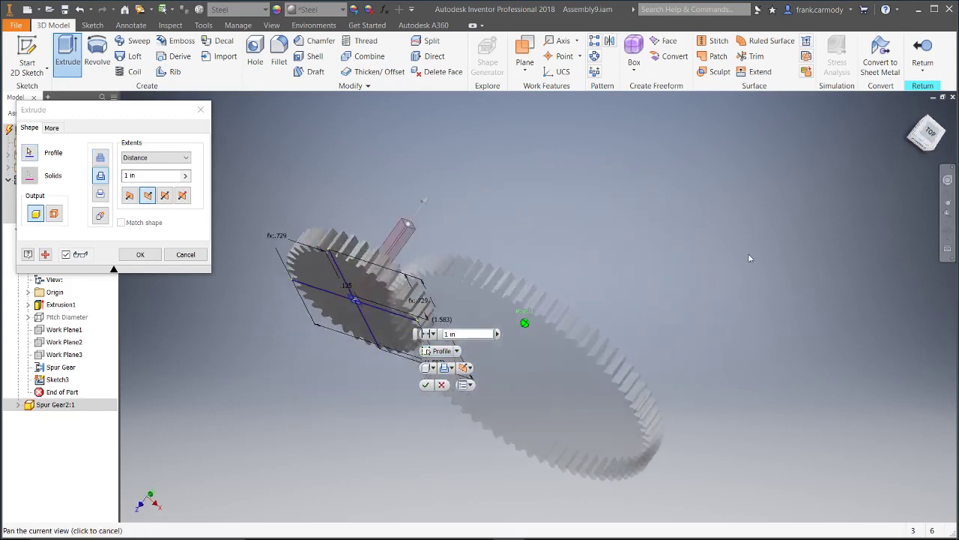
{"action": "left_click", "coordinate": [425, 385]}
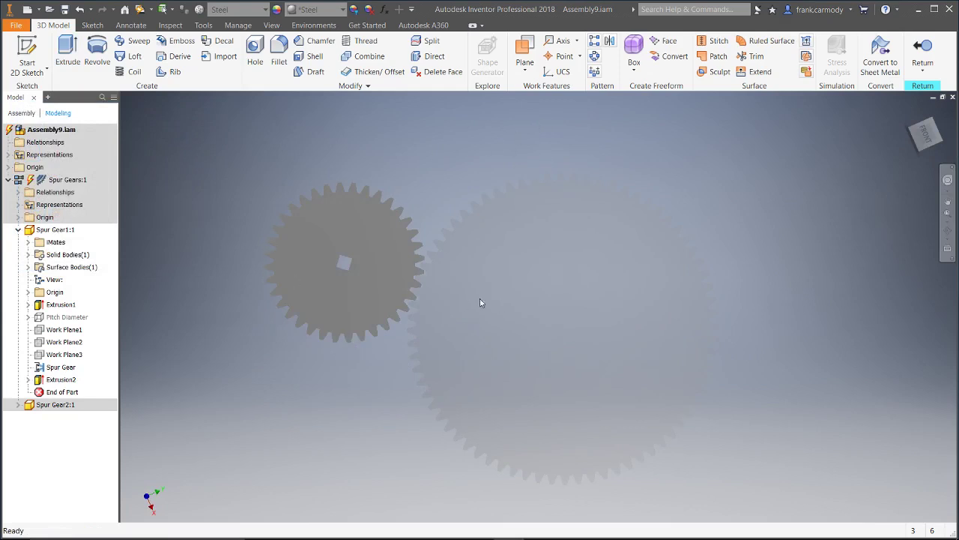
Step: Examine the square shaft hole in the smaller gear and its inner faces from close up and from farther away
{"action": "left_click", "coordinate": [948, 202]}
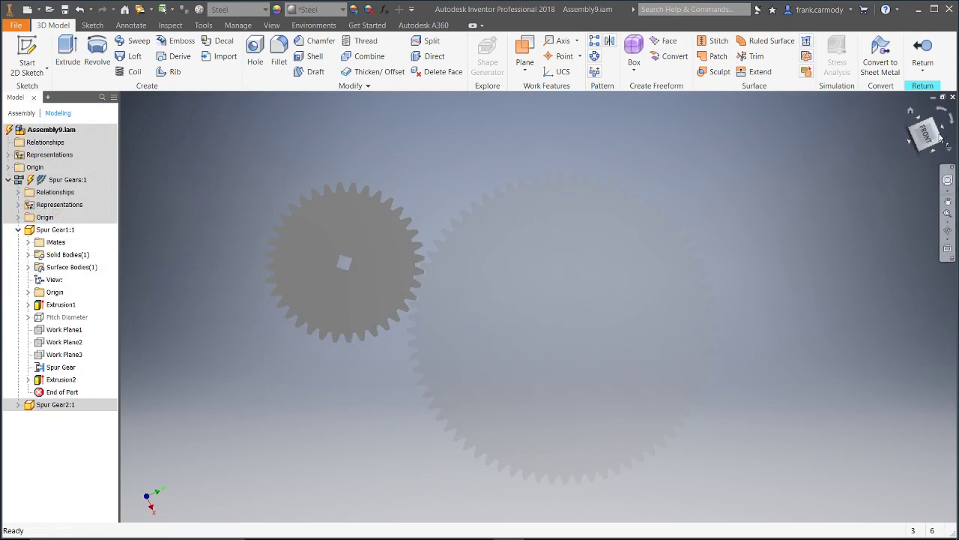
{"action": "scroll", "coordinate": [435, 218], "scroll_direction": "up", "scroll_amount": 4}
{"action": "scroll", "coordinate": [434, 217], "scroll_direction": "down", "scroll_amount": 6}
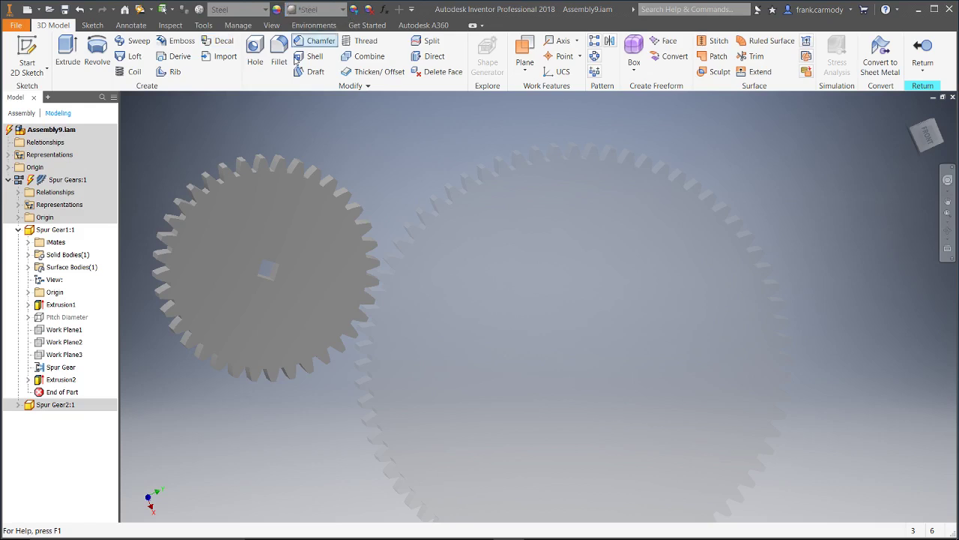
{"action": "left_click", "coordinate": [298, 245]}
{"action": "left_click", "coordinate": [417, 158]}
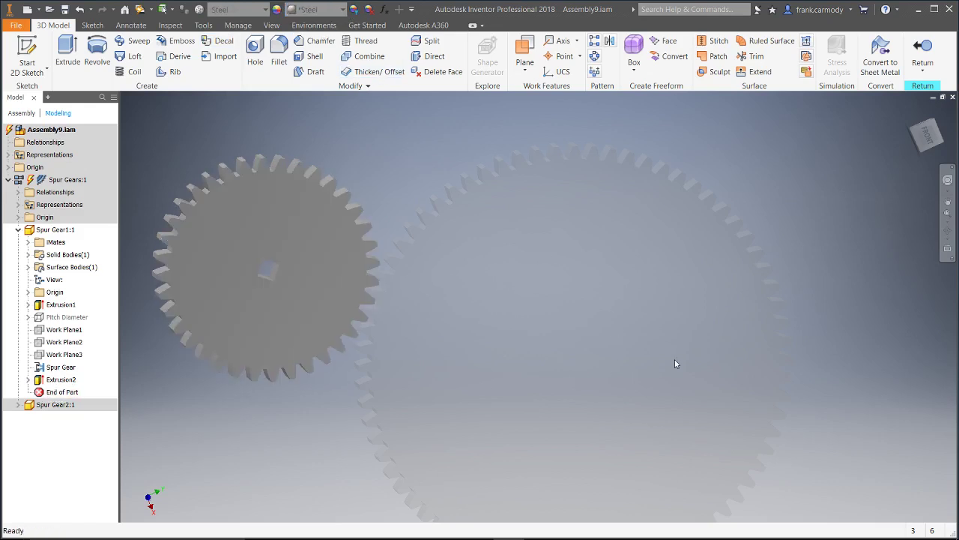
{"action": "scroll", "coordinate": [749, 351], "scroll_direction": "up", "scroll_amount": 3}
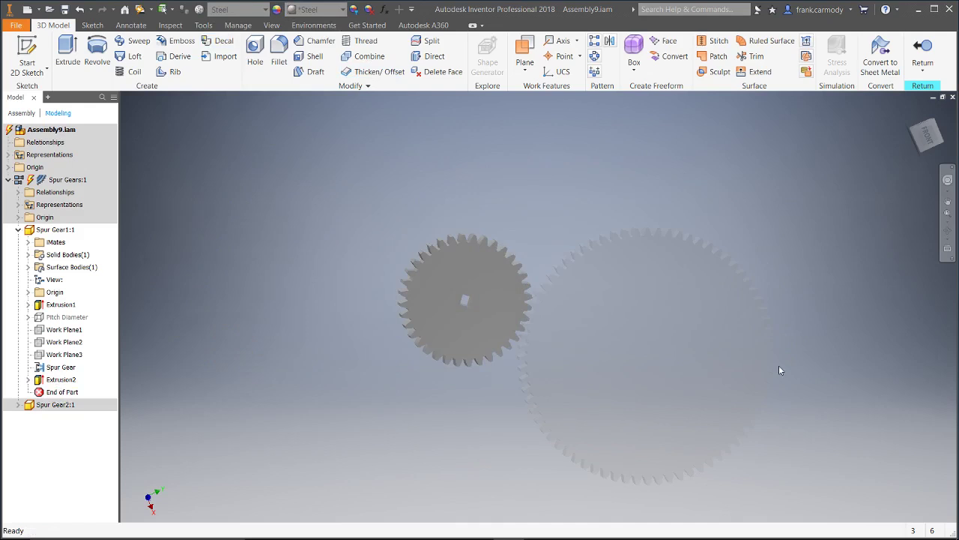
{"action": "scroll", "coordinate": [358, 262], "scroll_direction": "up", "scroll_amount": 2}
{"action": "scroll", "coordinate": [358, 261], "scroll_direction": "down", "scroll_amount": 6}
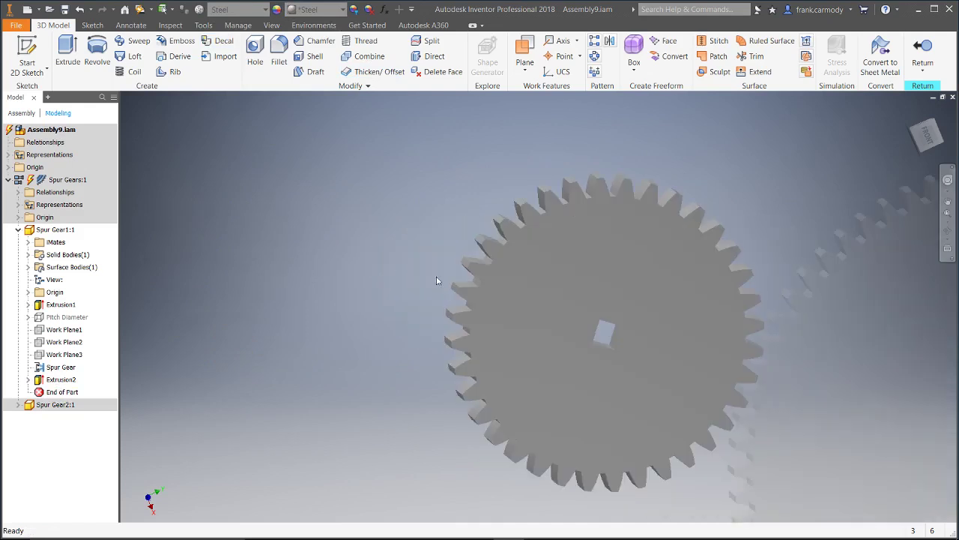
{"action": "scroll", "coordinate": [704, 240], "scroll_direction": "down", "scroll_amount": 2}
{"action": "scroll", "coordinate": [467, 312], "scroll_direction": "up", "scroll_amount": 2}
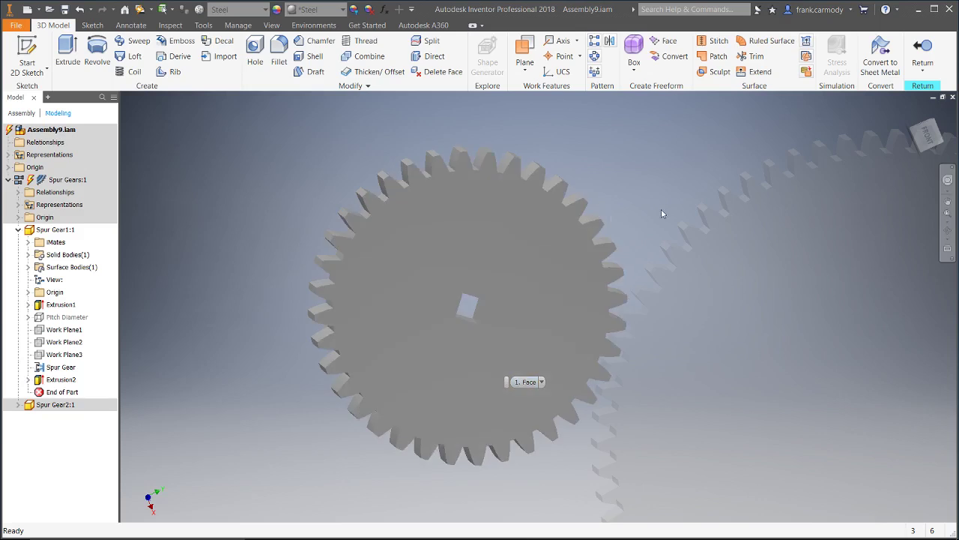
{"action": "middle_click_drag", "start_coordinate": [656, 183], "coordinate": [608, 175]}
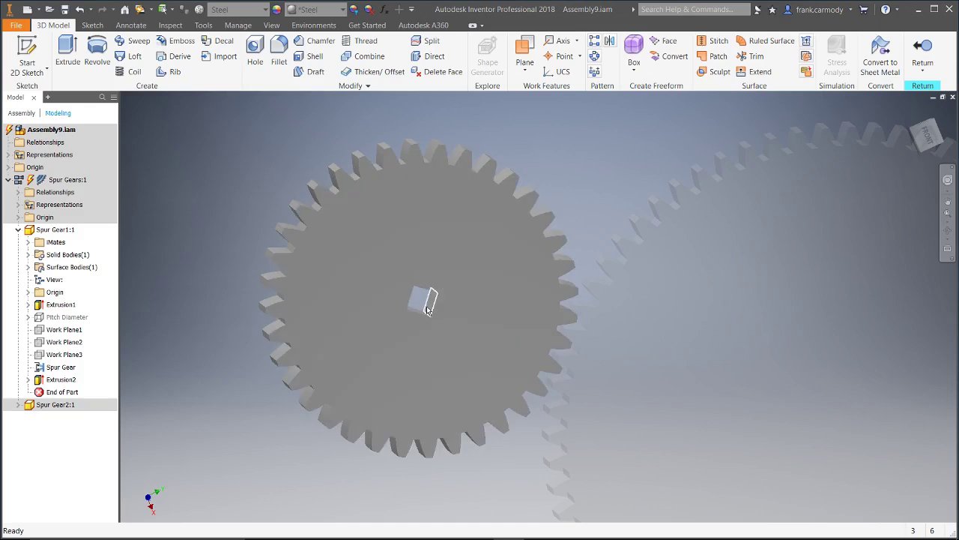
{"action": "mouse_move", "coordinate": [444, 326]}
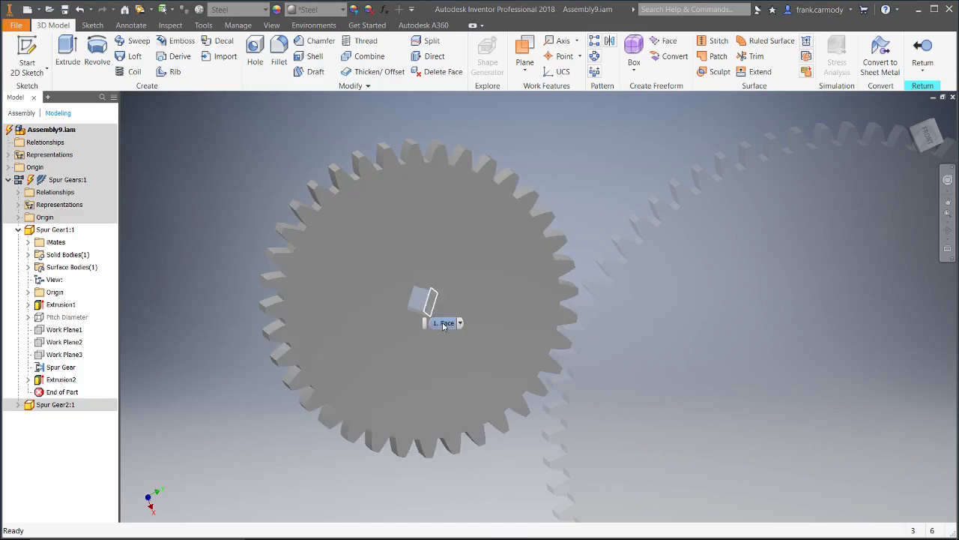